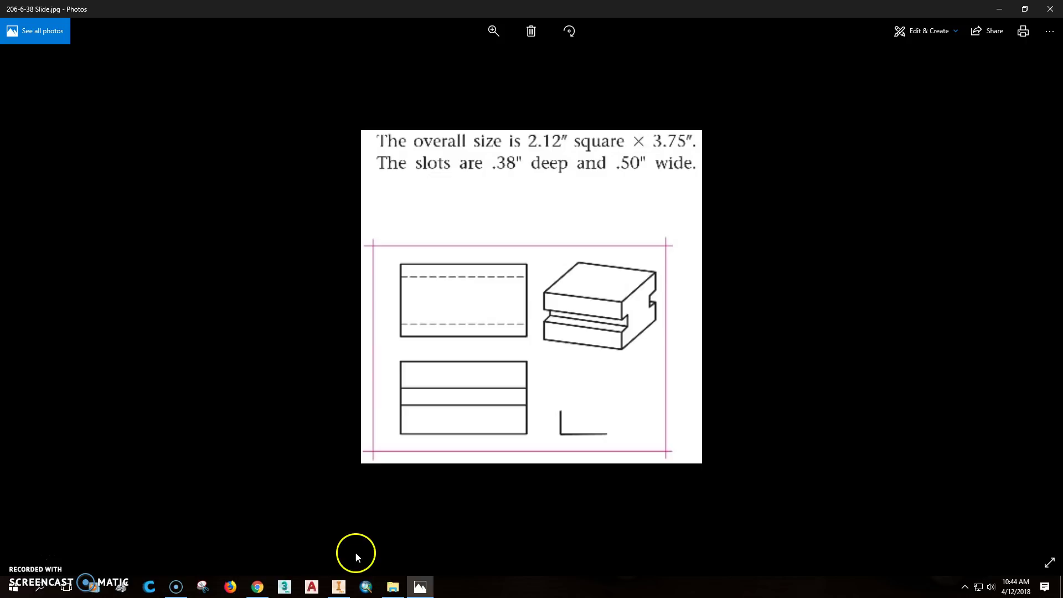
Step: Switch from the reference drawing in Photos to Autodesk Inventor Professional
mouse_move(341, 589)
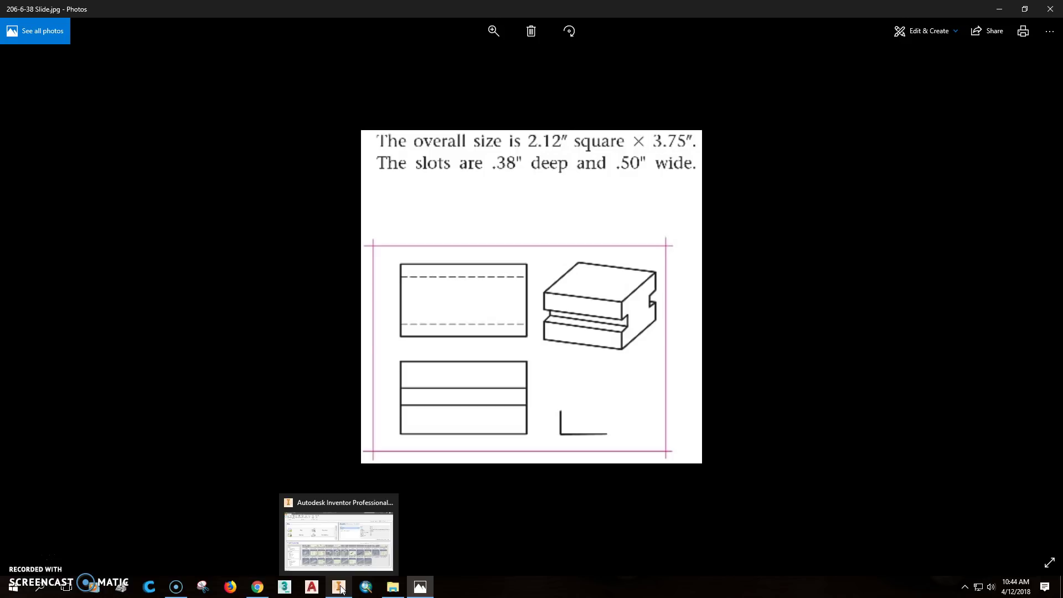
left_click(343, 591)
left_click(348, 580)
left_click(348, 586)
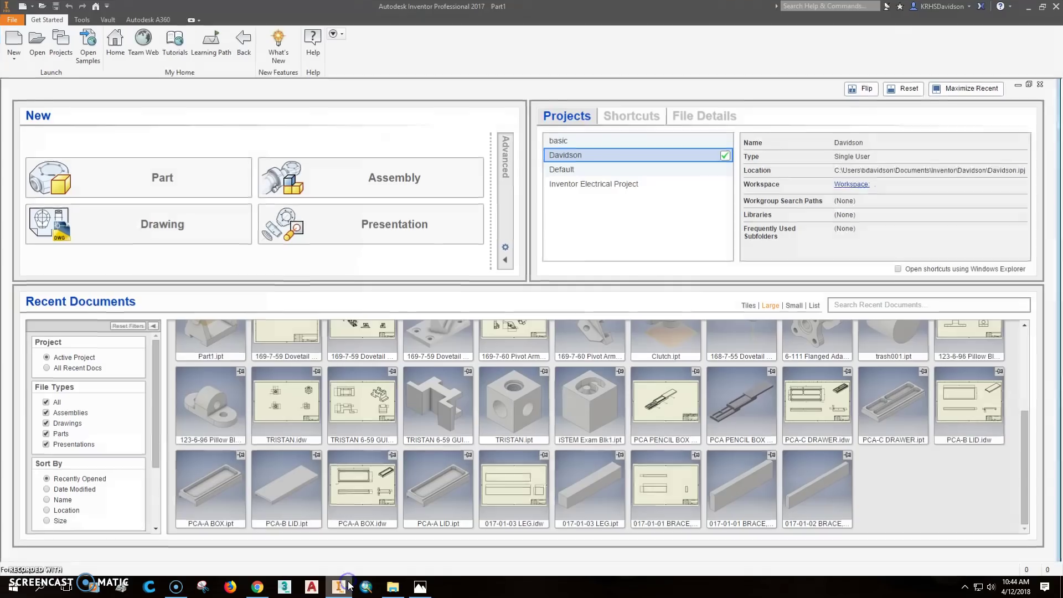
Step: Create a new part from the English Standard (in).ipt template, keeping the active project
left_click(13, 44)
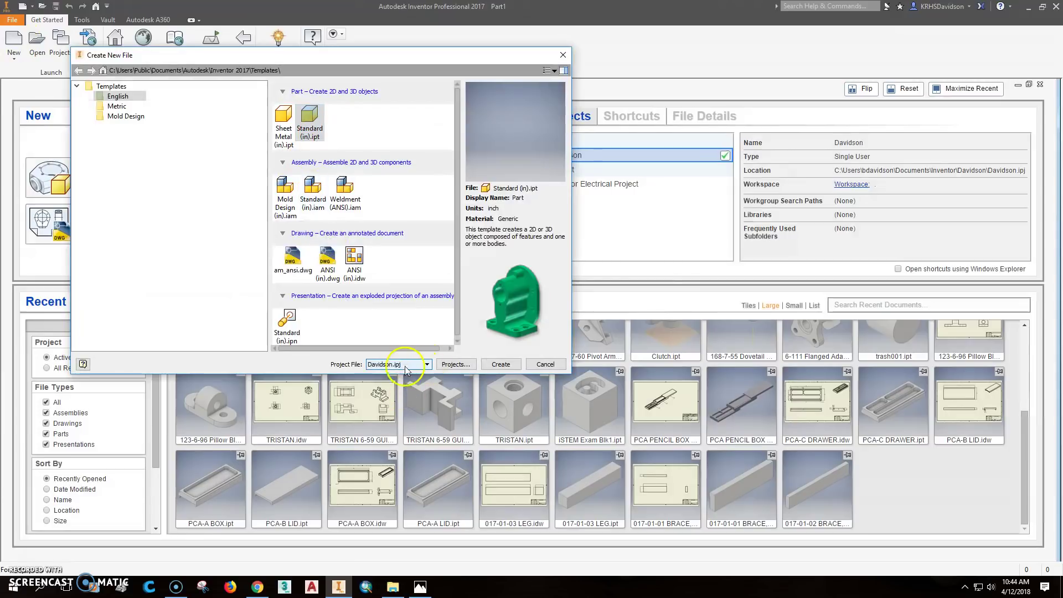
left_click(450, 368)
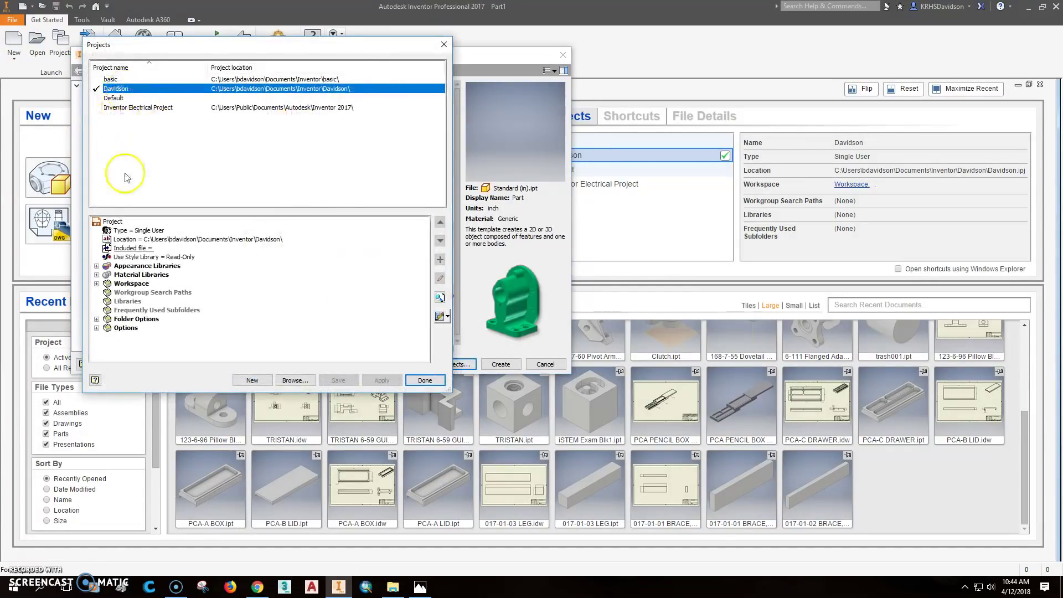
left_click(425, 382)
left_click(117, 98)
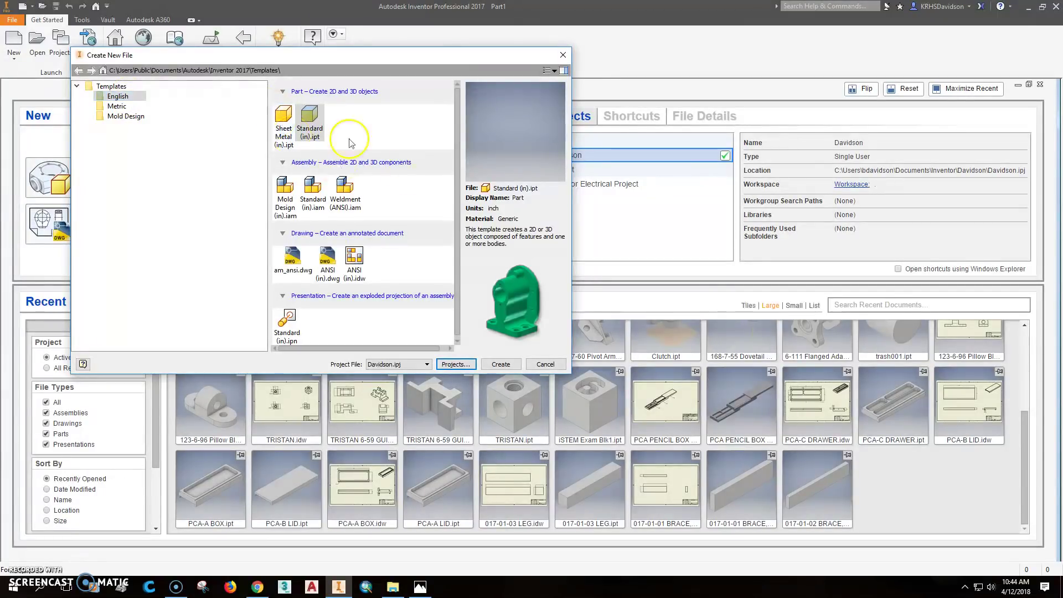
left_click(311, 123)
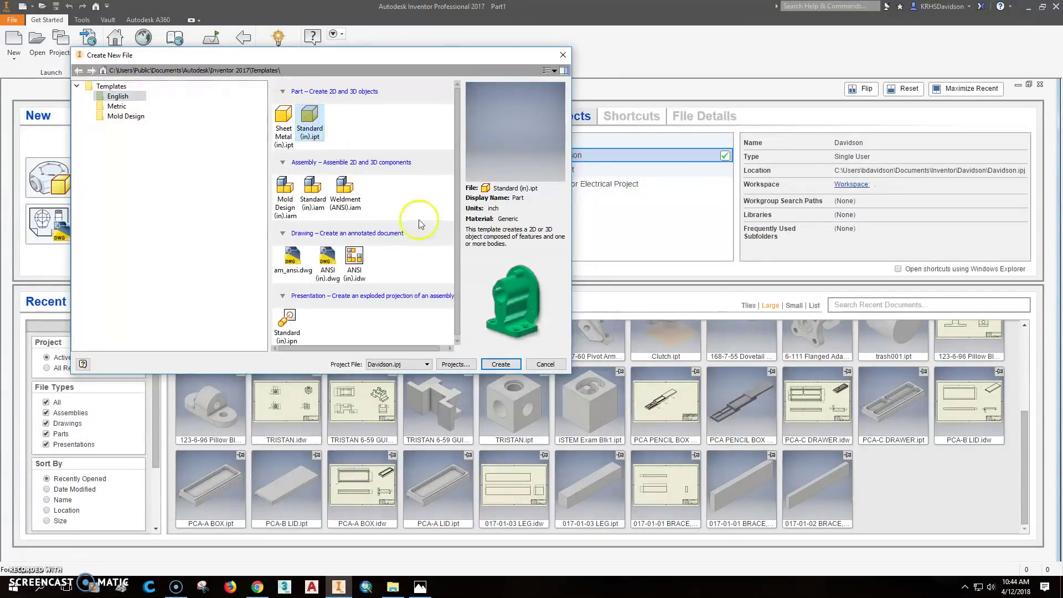
left_click(498, 362)
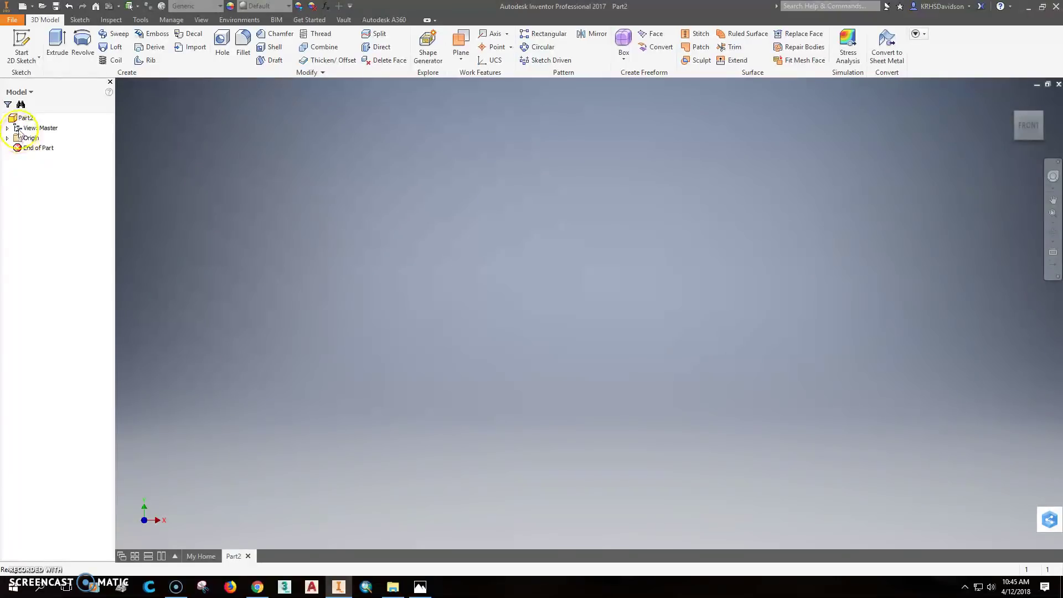
Step: Start a 2D sketch on the XY plane and draw a two-point rectangle about 1.05 in high around the origin
left_click(23, 40)
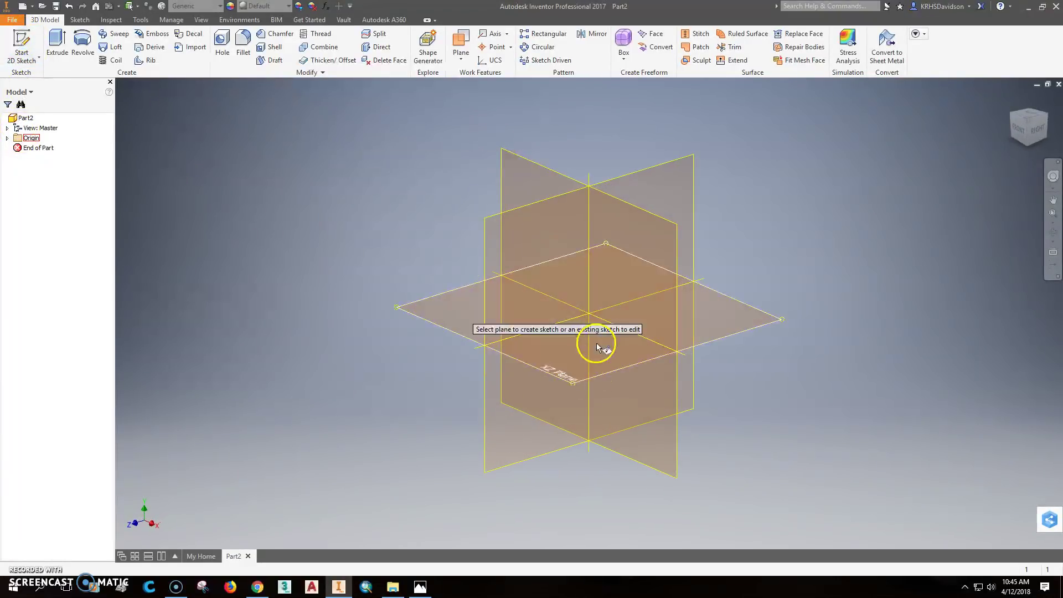
left_click(549, 179)
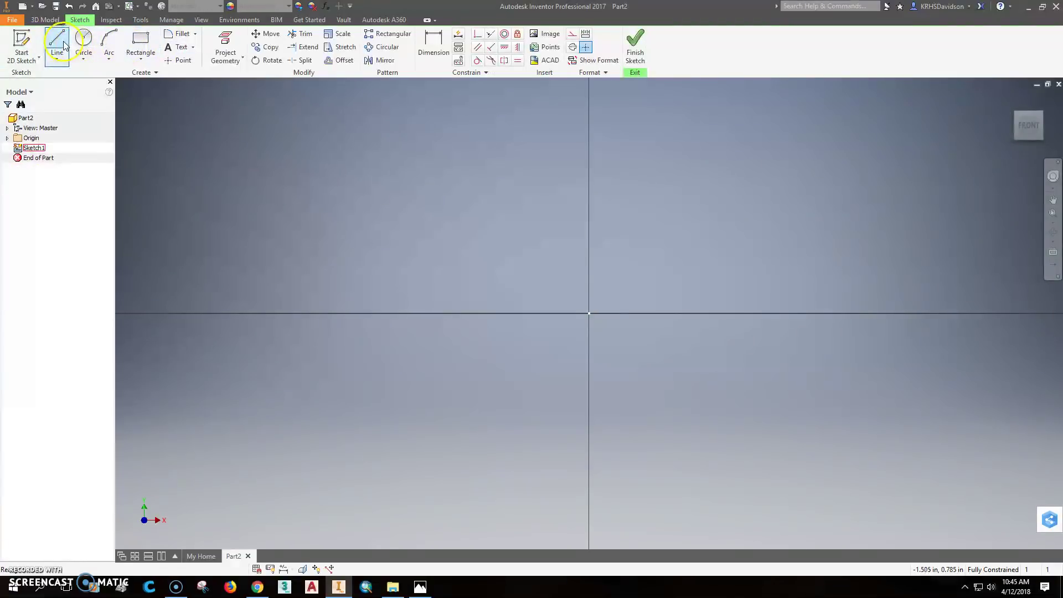
left_click(144, 44)
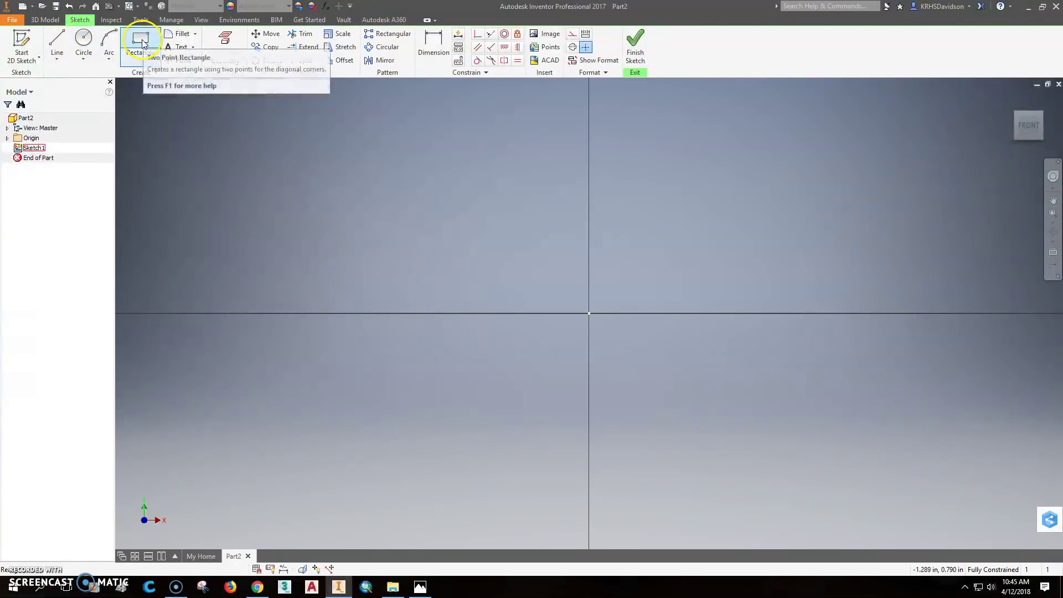
left_click(375, 145)
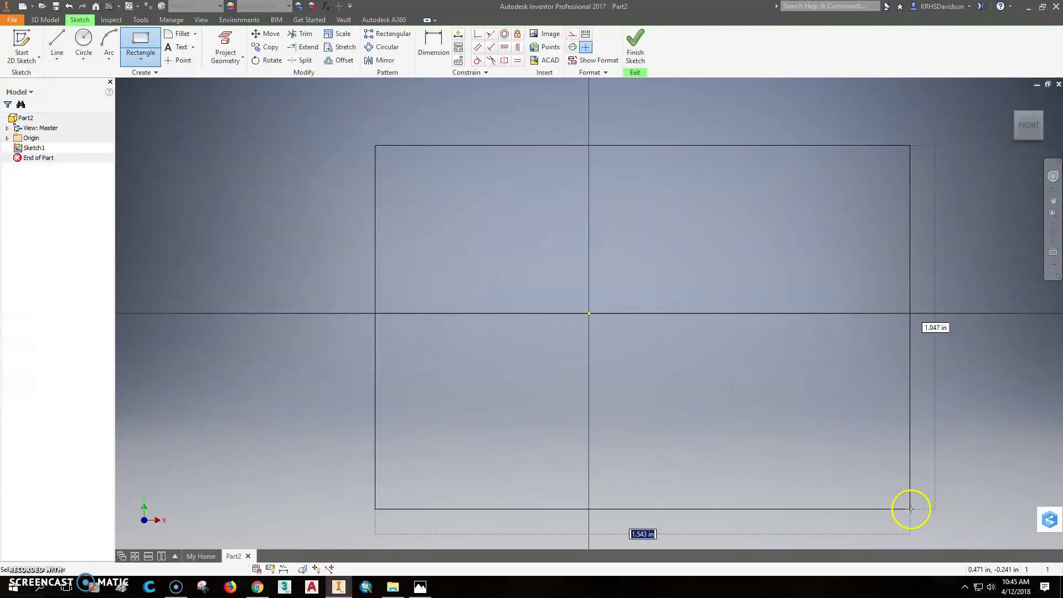
left_click(820, 508)
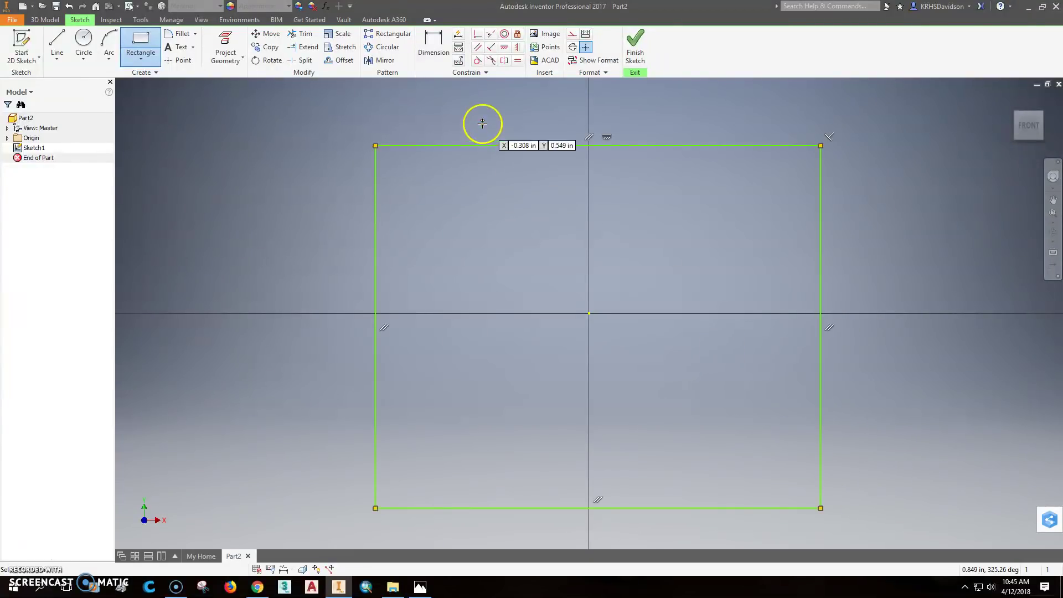
Step: Apply an Equal constraint between the rectangle's upper and left edges to make it a square
left_click(518, 62)
left_click(507, 145)
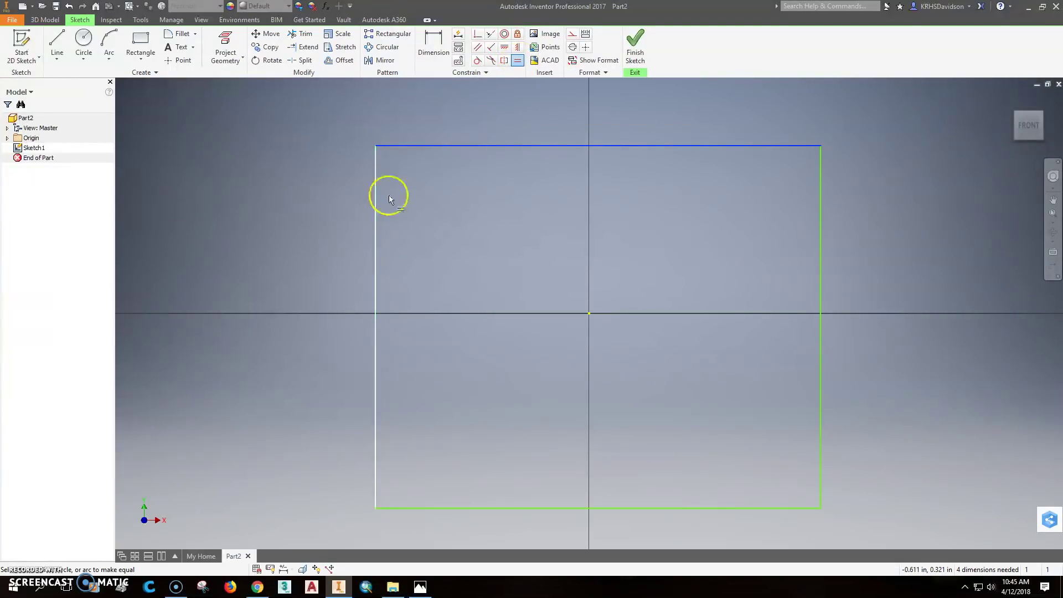
left_click(376, 208)
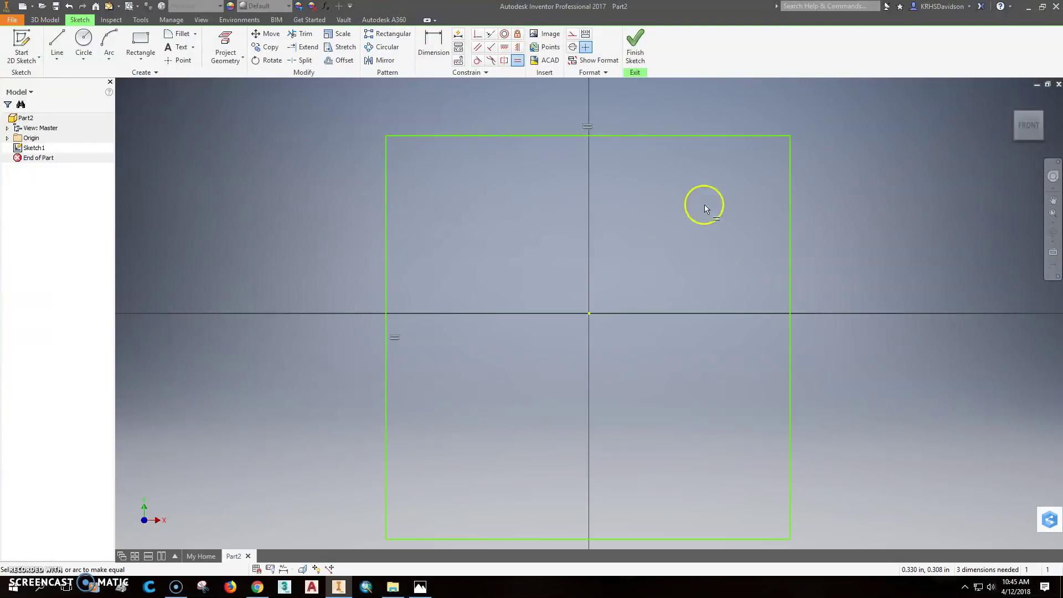
Step: Center the square on the origin by aligning its left edge midpoint horizontally and its upper edge midpoint vertically with the center point
mouse_move(562, 375)
middle_mouse_down()
mouse_move(509, 322)
mouse_move(505, 353)
middle_mouse_up()
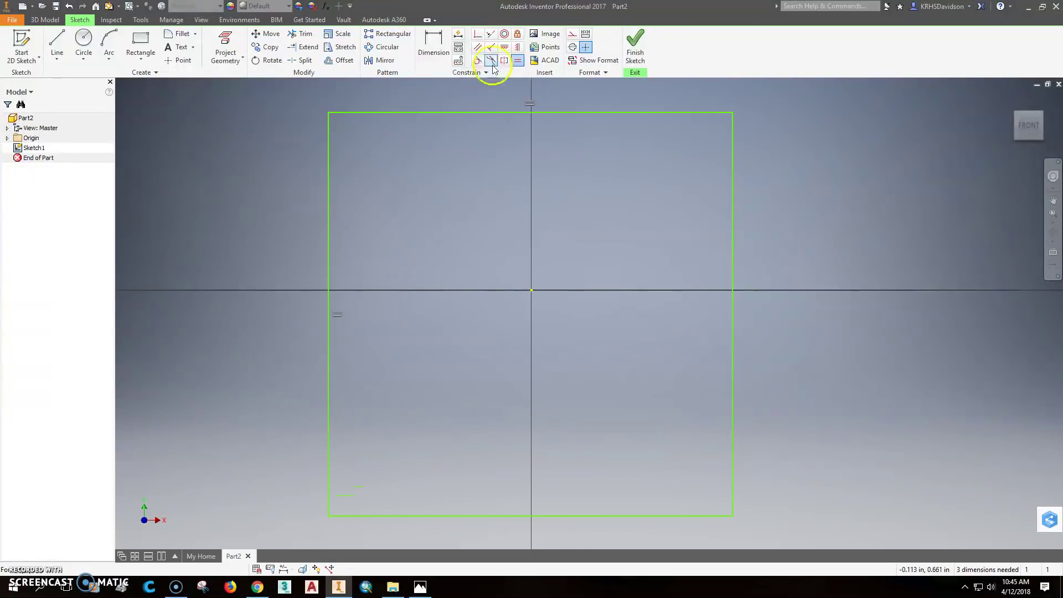
left_click(505, 49)
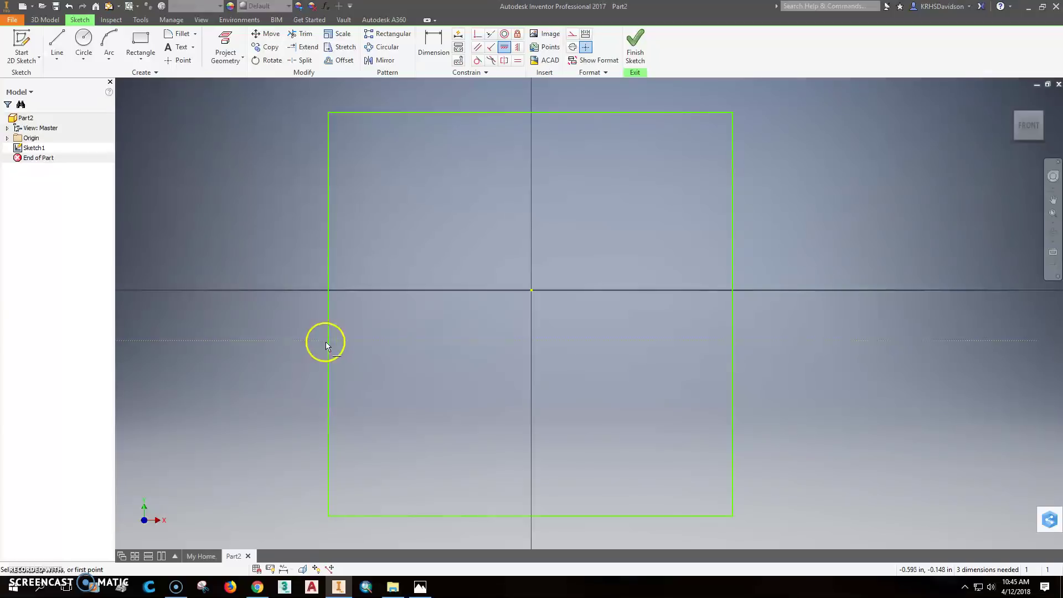
left_click(329, 314)
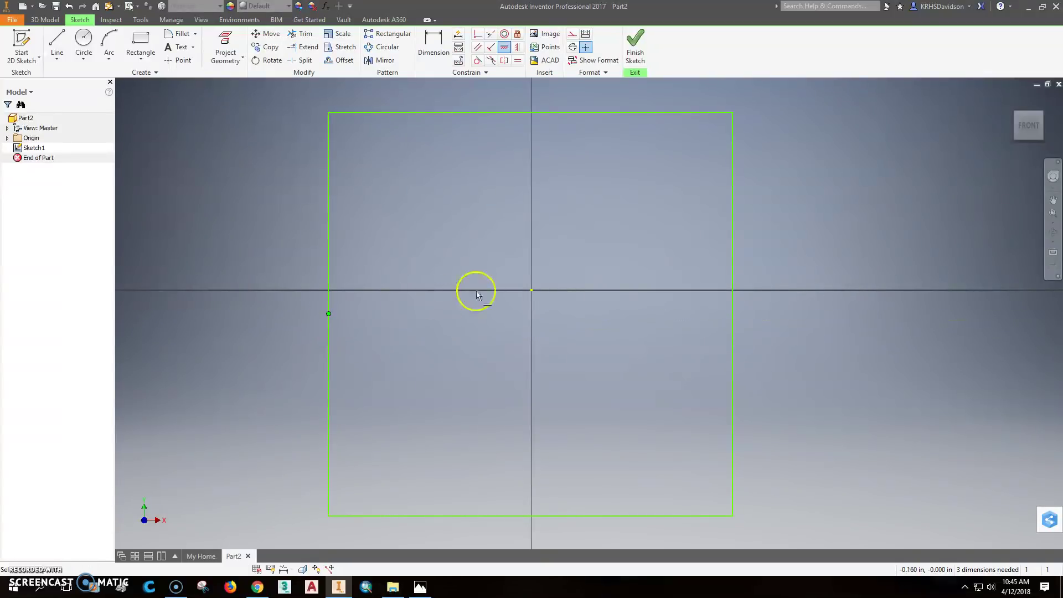
left_click(532, 289)
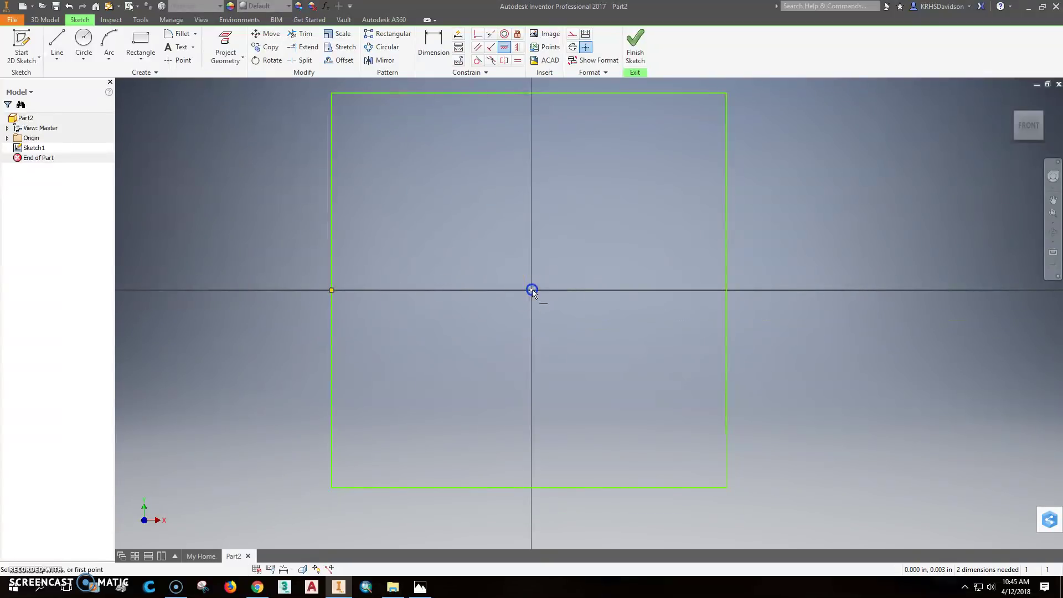
left_click(518, 48)
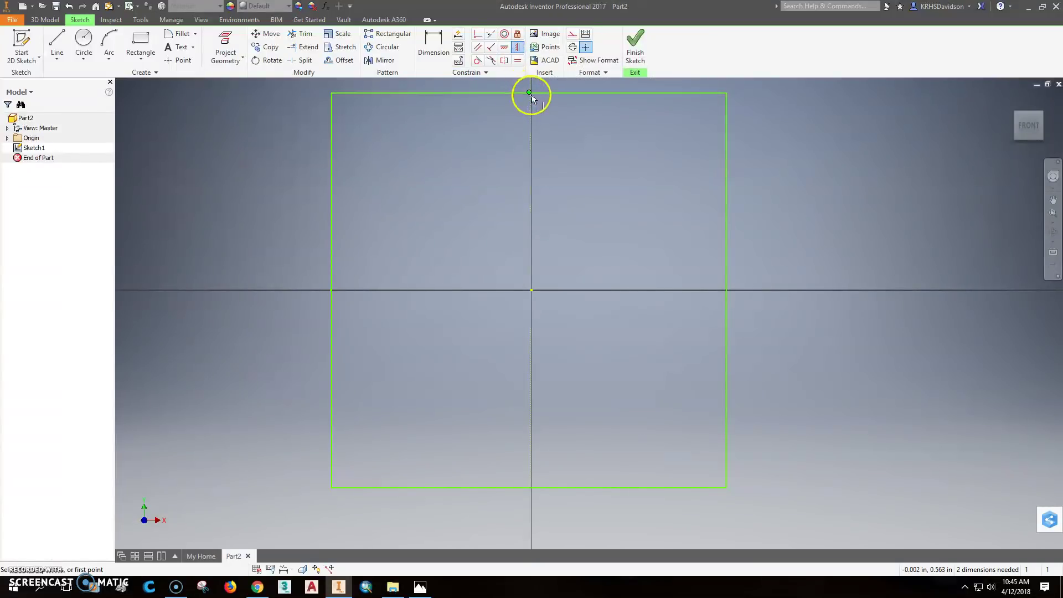
left_click(530, 93)
left_click(530, 289)
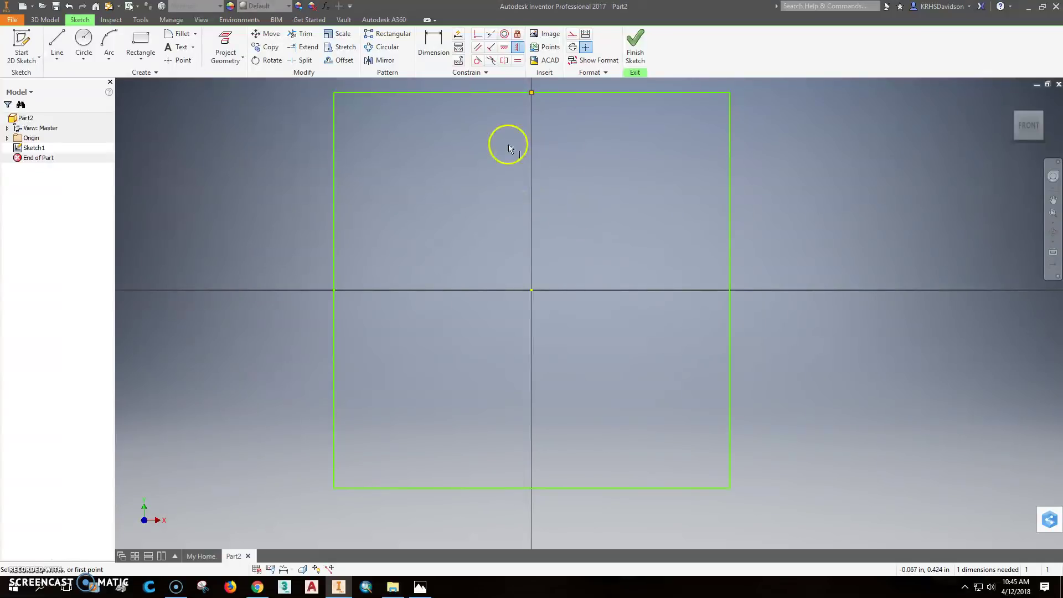
Step: Dimension the square's left edge to 2.12 in and finish the sketch
scroll(547, 172, "up", 3)
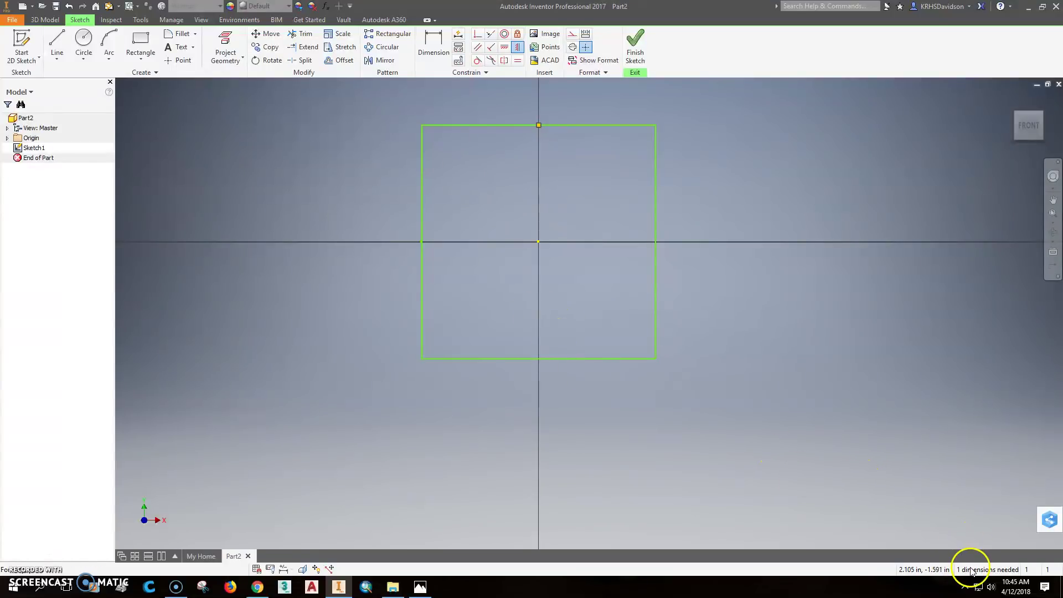
left_click(435, 44)
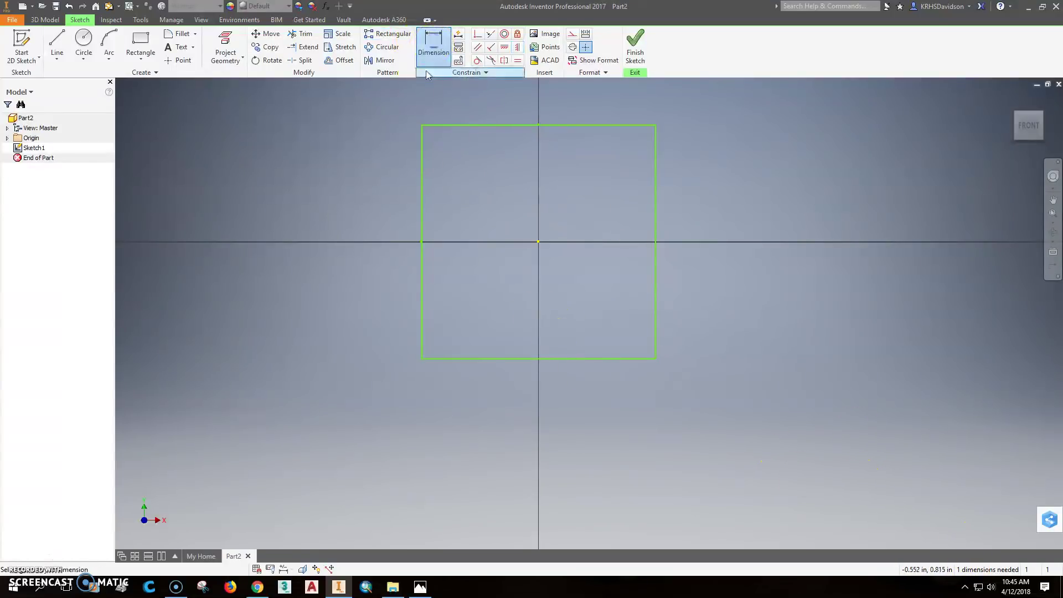
left_click(421, 169)
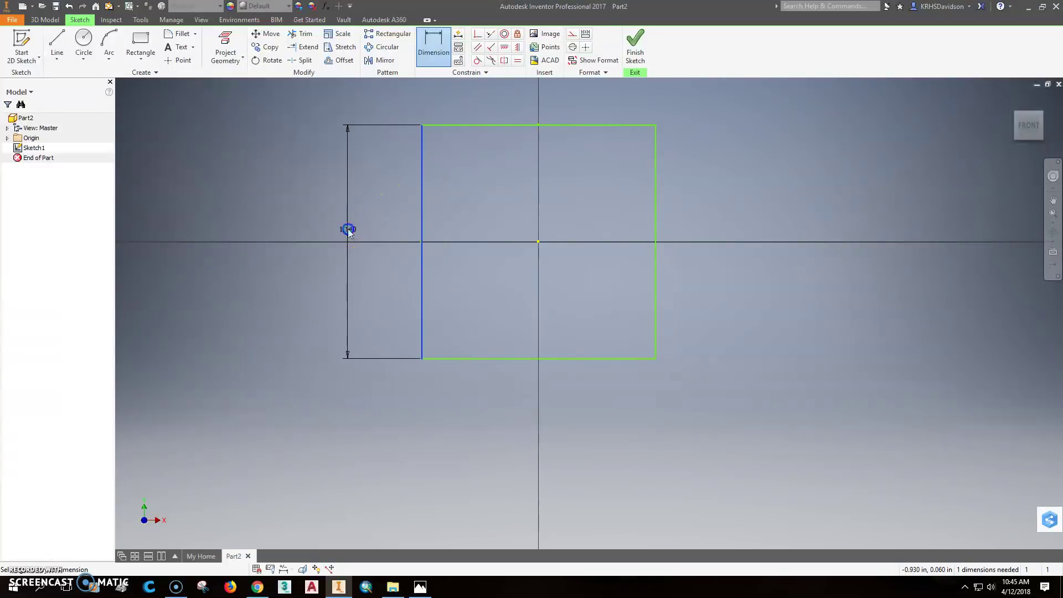
left_click(349, 229)
type("2.12")
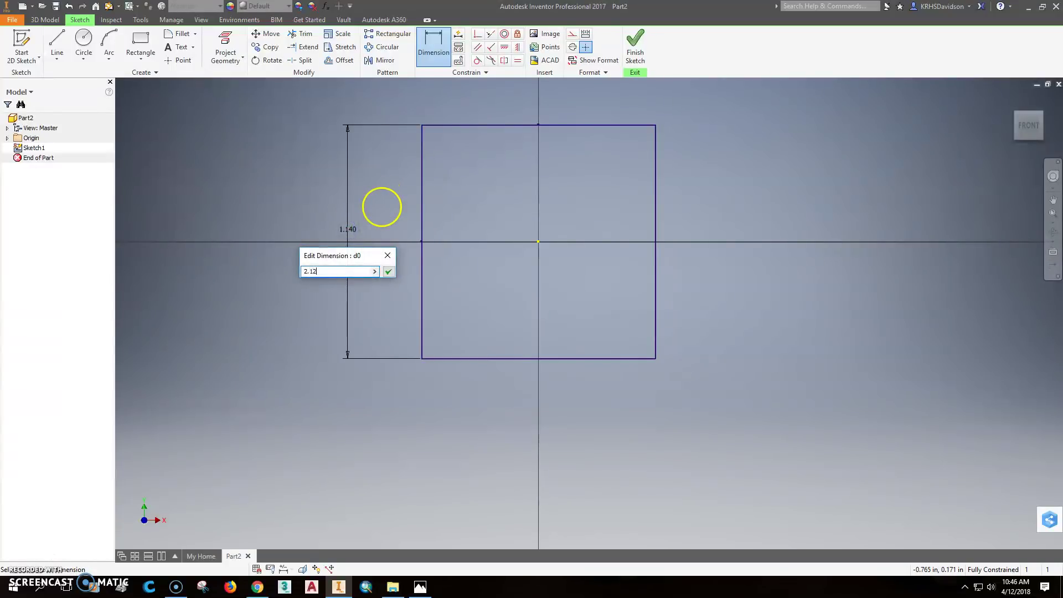
key("Return")
middle_click_drag(414, 255, 440, 401)
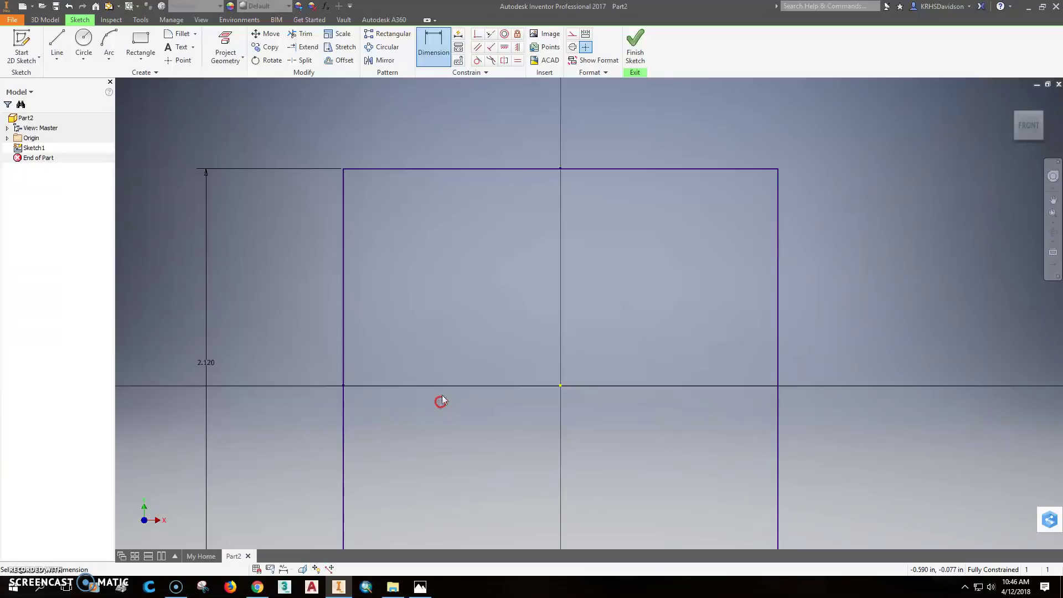
scroll(454, 362, "down", 2)
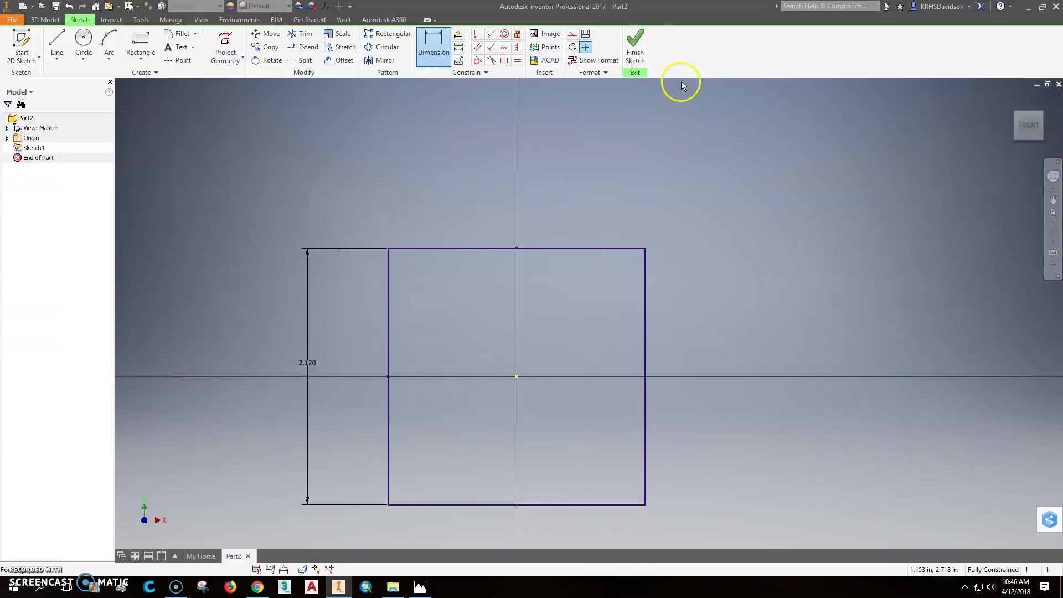
left_click(635, 43)
Step: Extrude the square profile 3.75 in as a solid in Direction 2
scroll(658, 212, "up", 3)
middle_click_drag(659, 212, 608, 290)
scroll(605, 288, "up", 3)
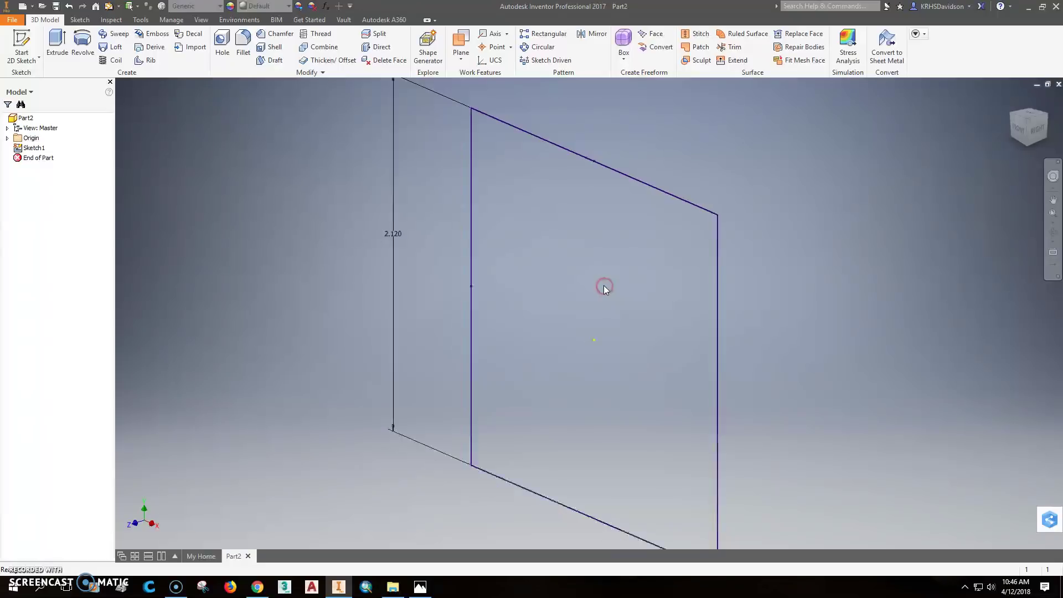
left_click(59, 42)
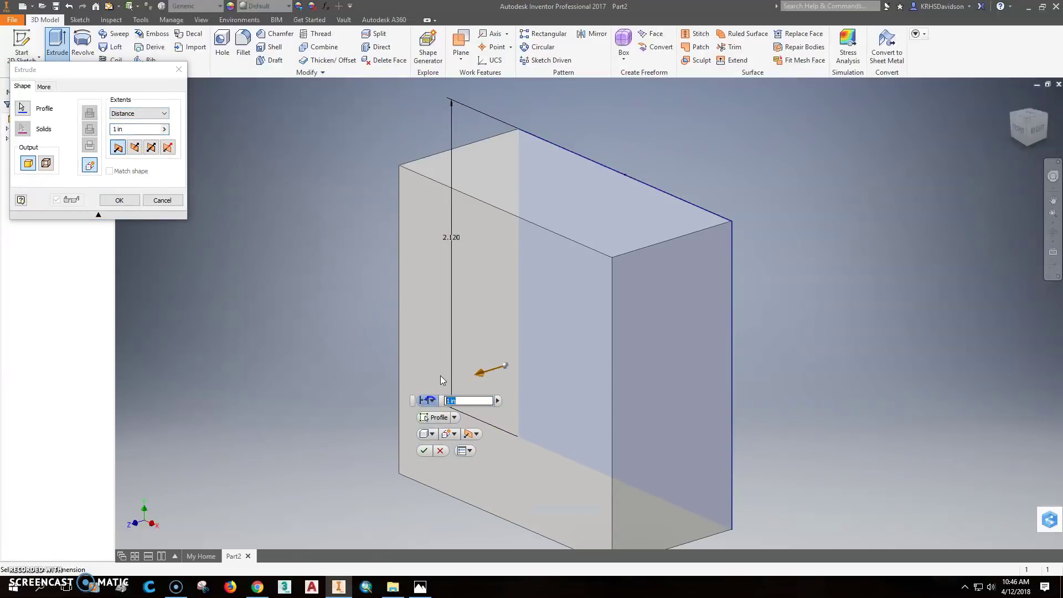
type("3.75")
left_click(142, 154)
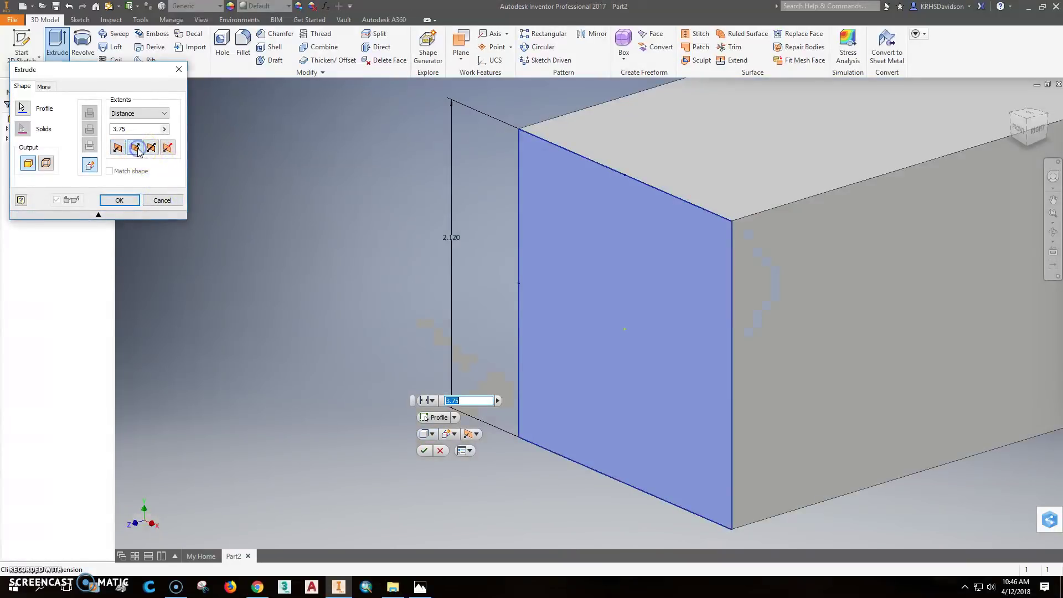
left_click(155, 150)
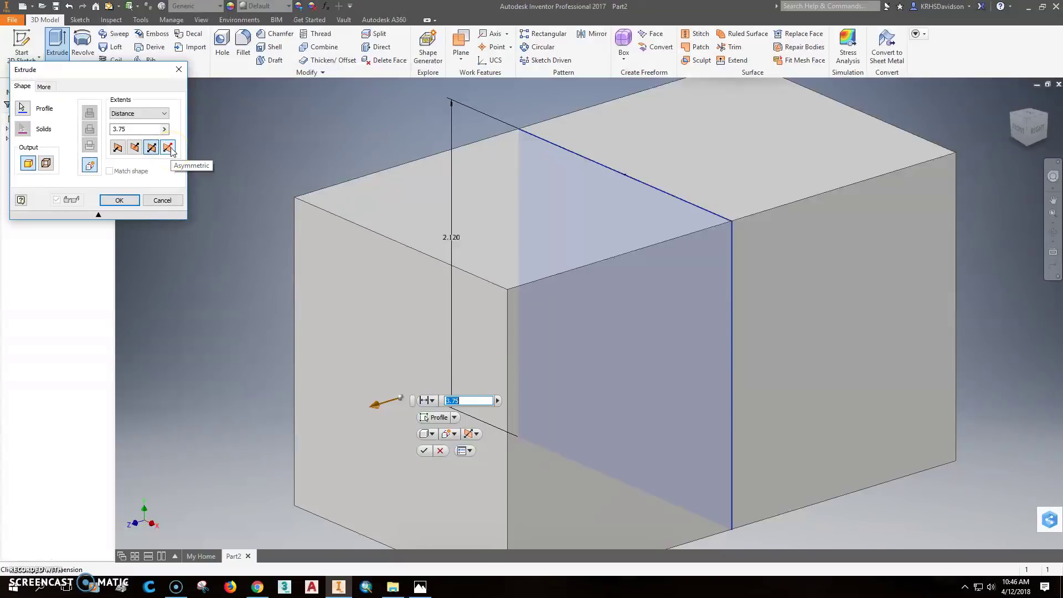
left_click(116, 148)
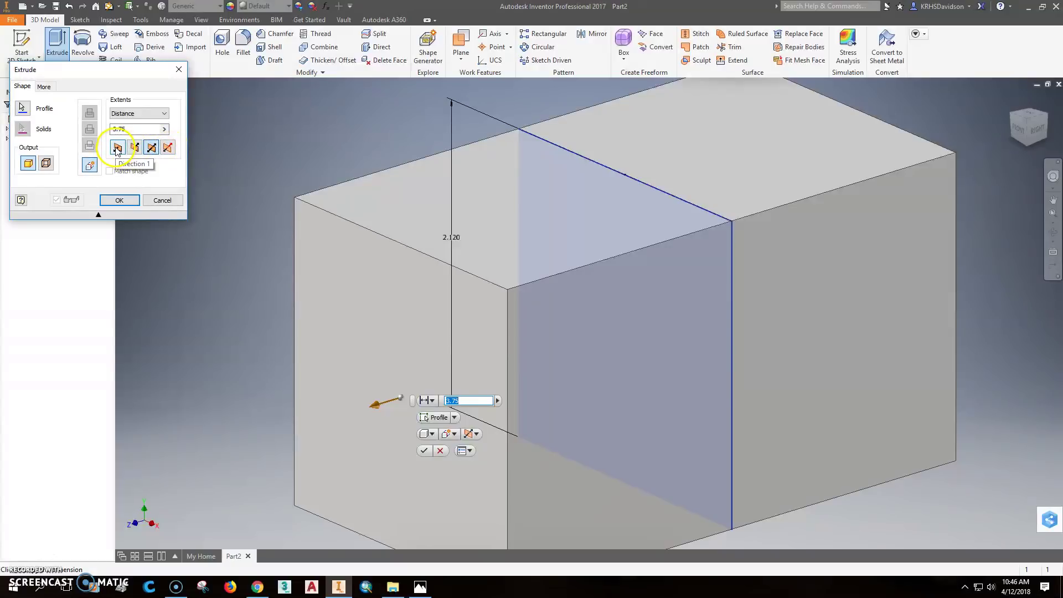
left_click(134, 147)
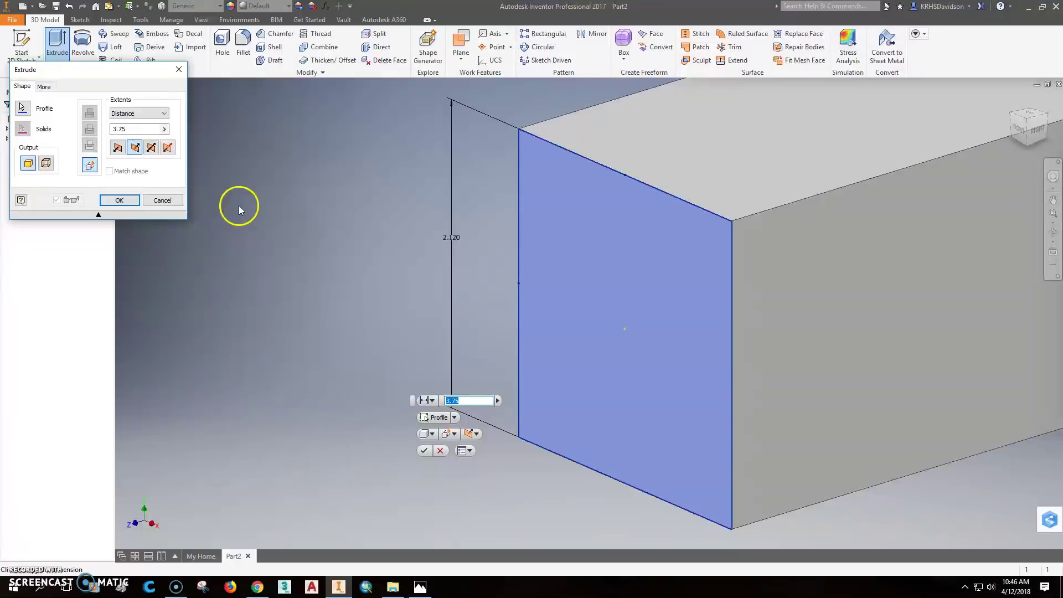
left_click(131, 201)
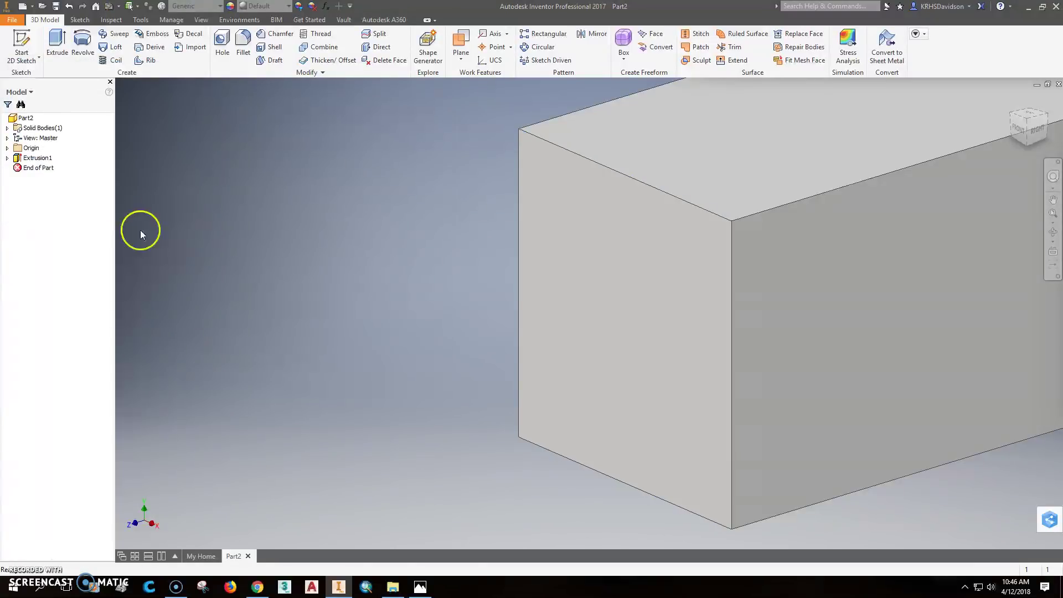
Step: Start a new sketch on the square front end face of the block
left_click(8, 148)
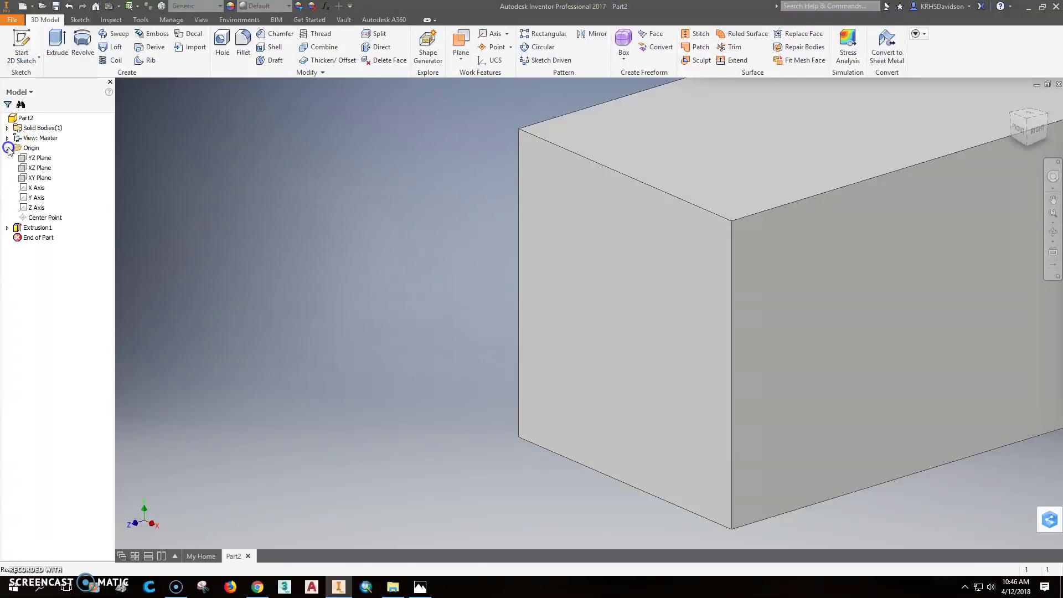
left_click(34, 178)
left_click(581, 311)
right_click(580, 309)
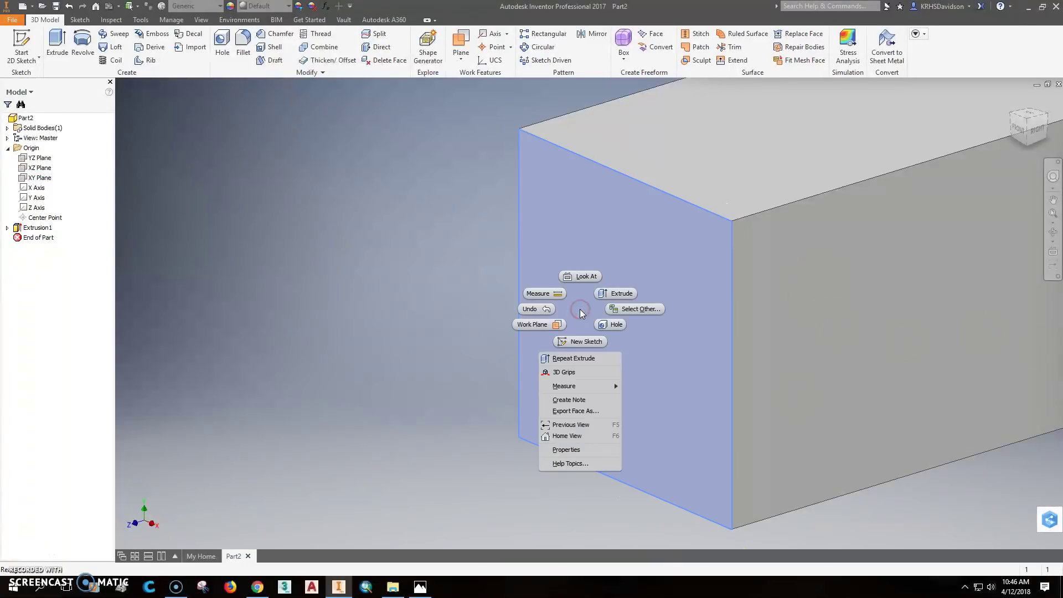
left_click(581, 341)
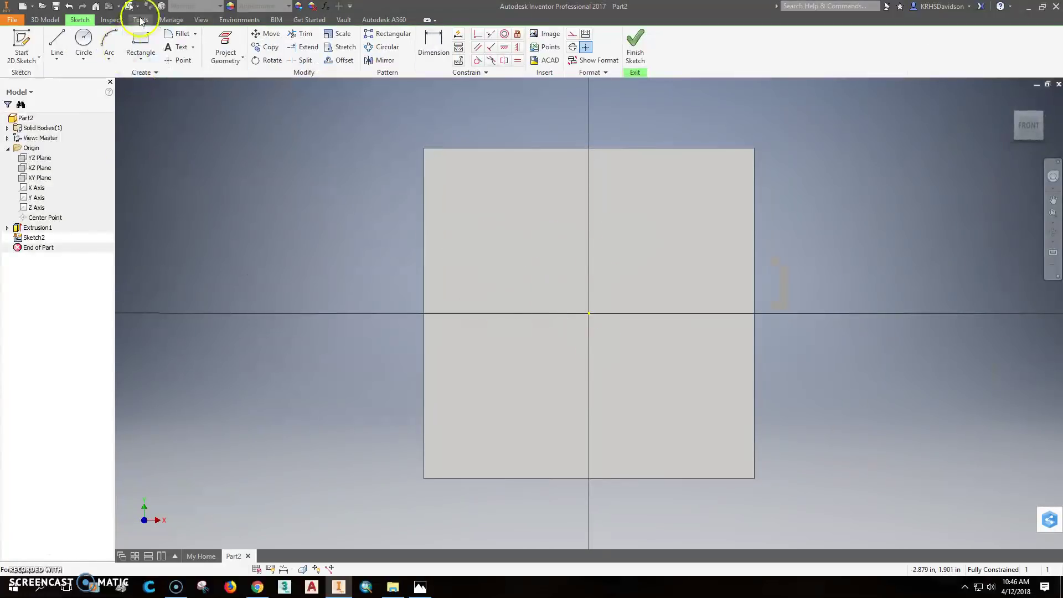
Step: Sketch two small rectangles on the face, one near its left edge and one near its right edge, across the horizontal centerline
left_click(143, 43)
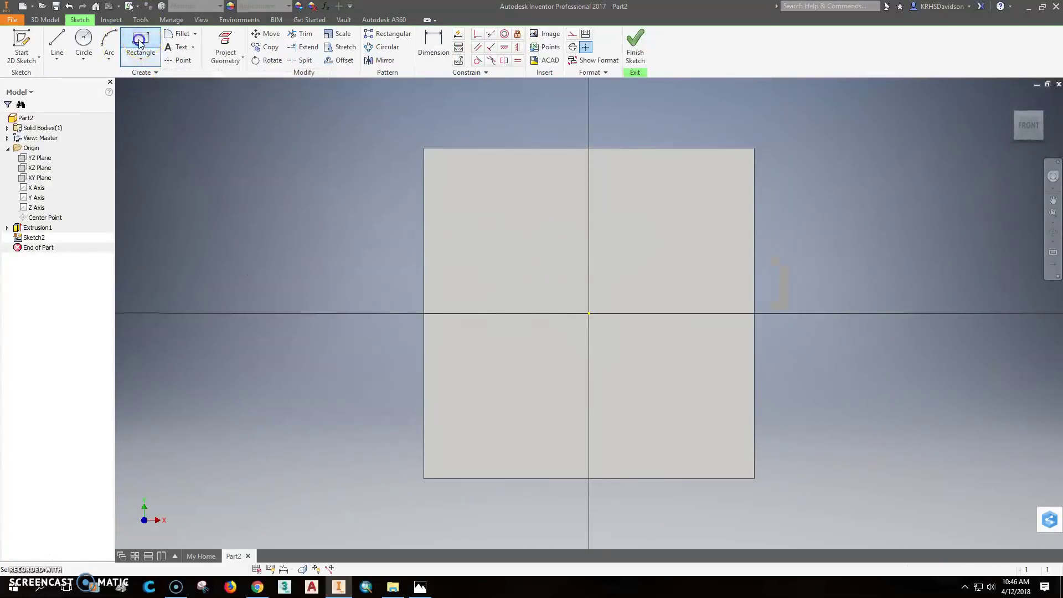
left_click(437, 285)
left_click(509, 356)
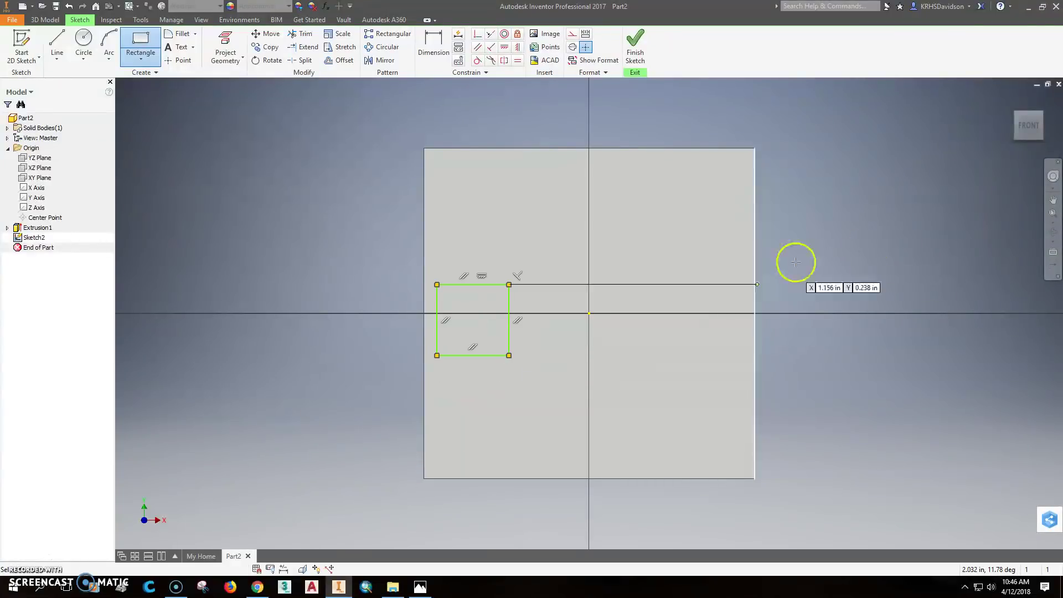
left_click(680, 271)
left_click(718, 355)
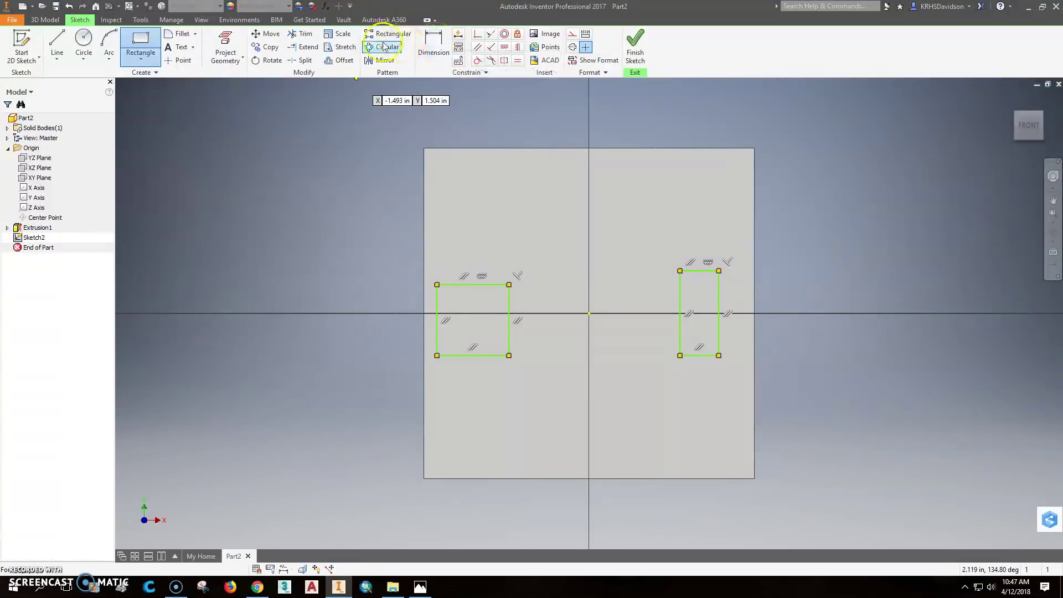
Step: Make the midpoint of each rectangle's outer edge coincident with the midpoint of the adjacent vertical edge of the block face
left_click(478, 37)
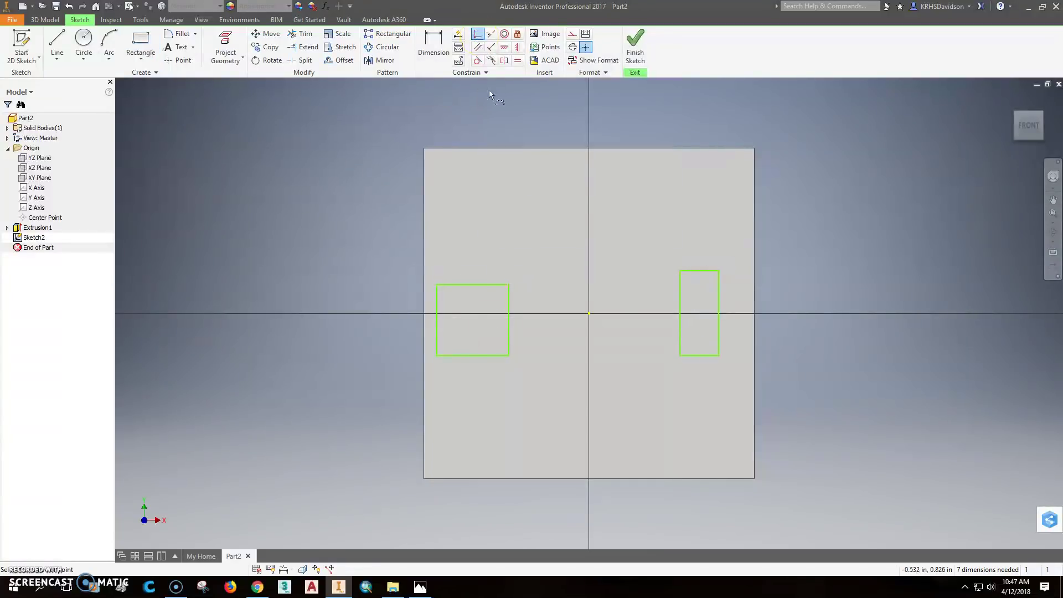
left_click(436, 319)
left_click(424, 314)
left_click(504, 61)
left_click_drag(718, 313, 754, 315)
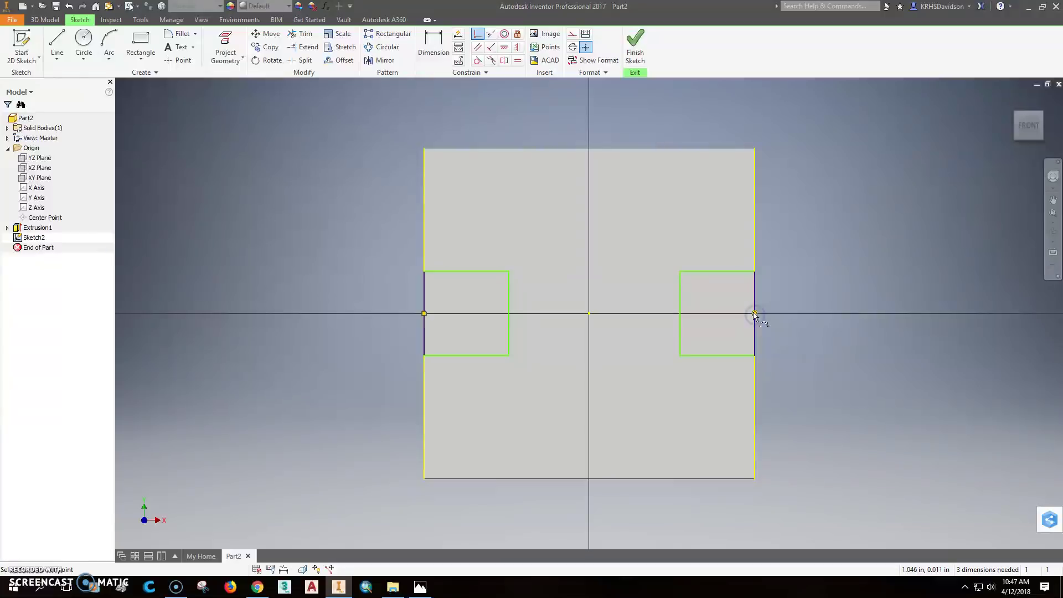
Step: Give both rectangles the same width with an Equal constraint between their upper edges
left_click(517, 61)
left_click(508, 297)
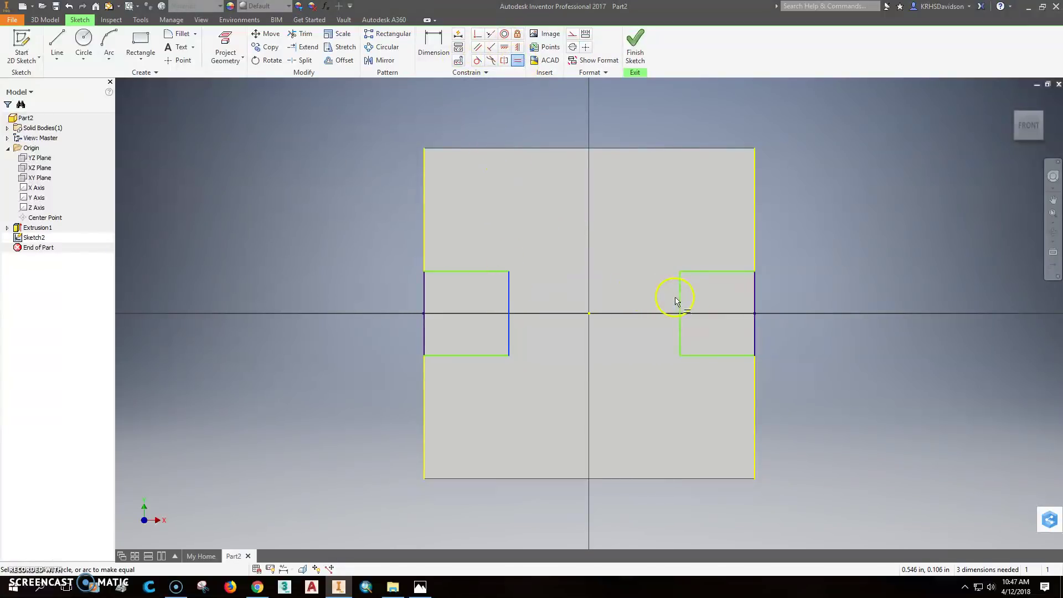
left_click(680, 302)
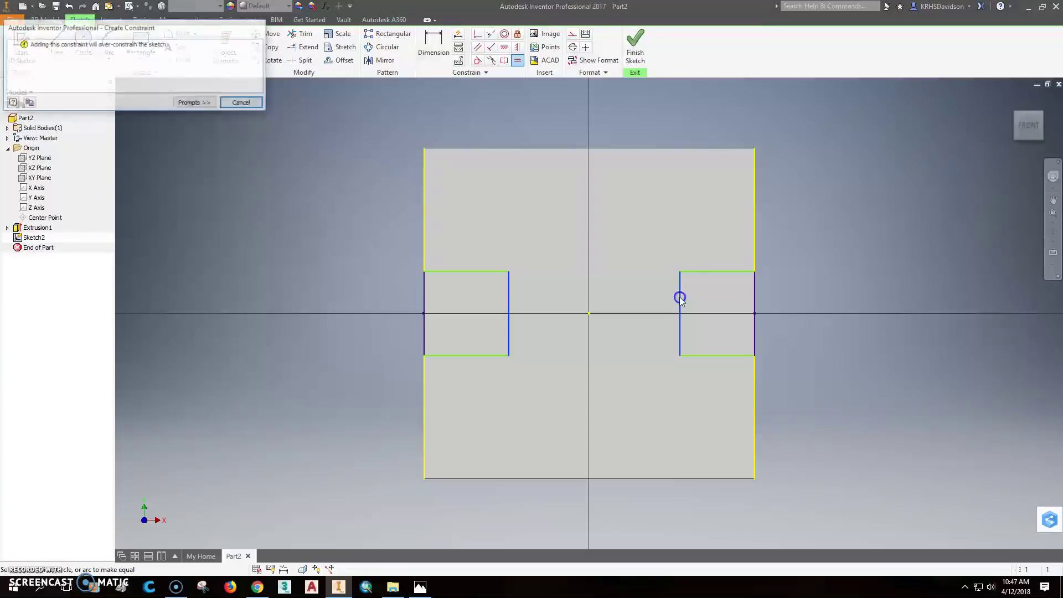
left_click(242, 103)
left_click(723, 272)
left_click(486, 275)
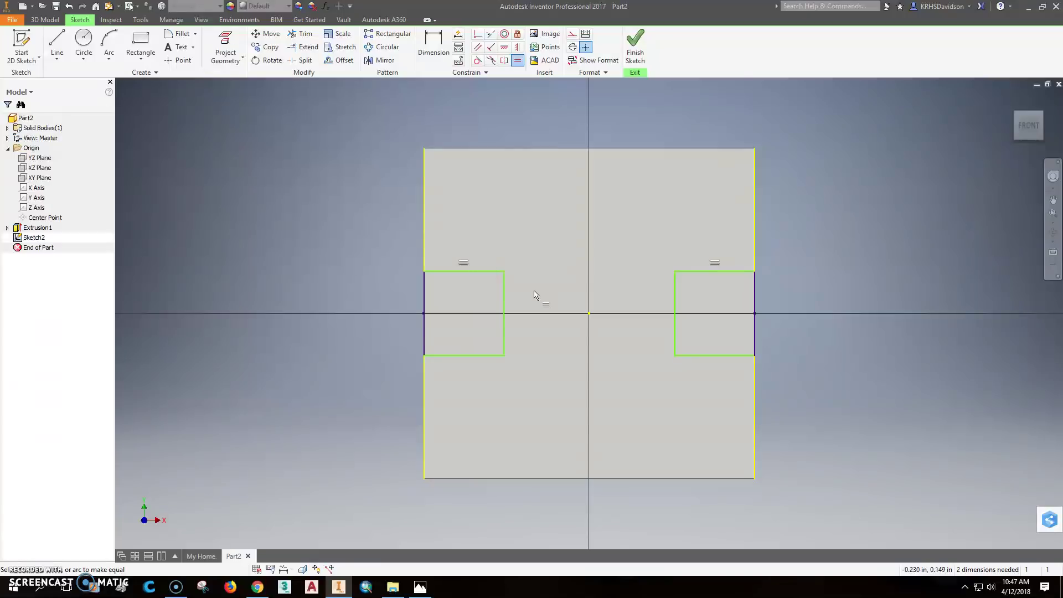
Step: Dimension the left rectangle's upper edge to .38 in for the slot depth
left_click(432, 49)
left_click(480, 271)
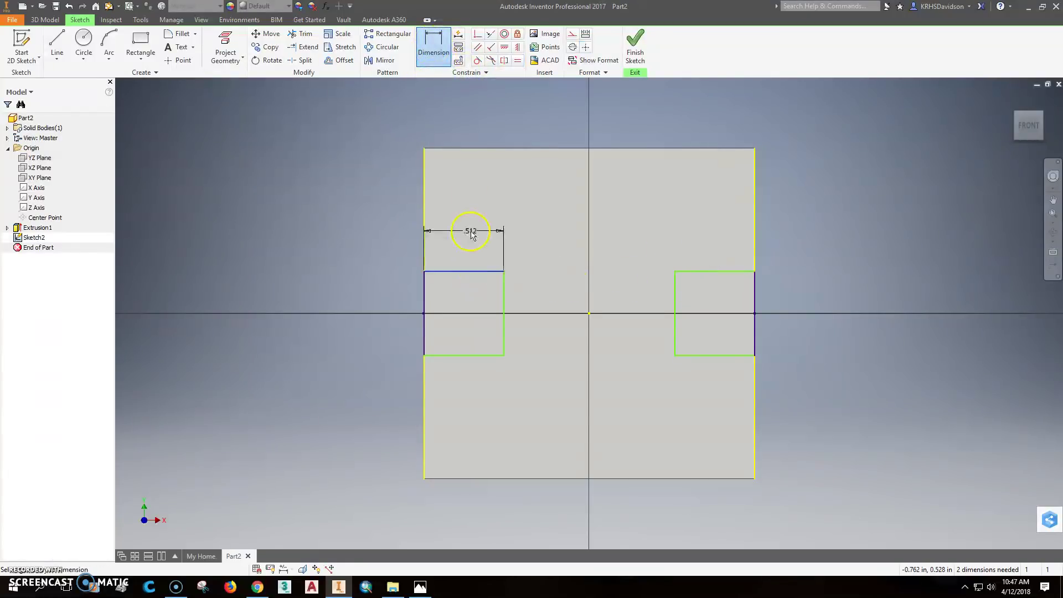
left_click(467, 231)
type(".")
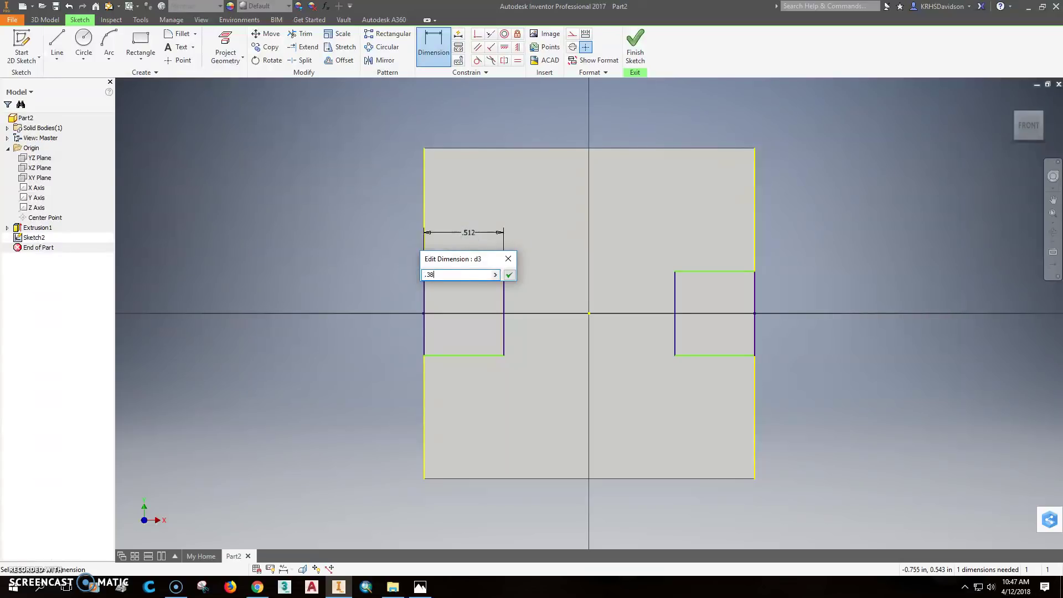
type("38")
key("Return")
Step: Dimension the left rectangle's inner vertical edge to .5 in for the slot width and finish the sketch
left_click(483, 295)
left_click(517, 300)
type(".5")
key("Return")
left_click(531, 311)
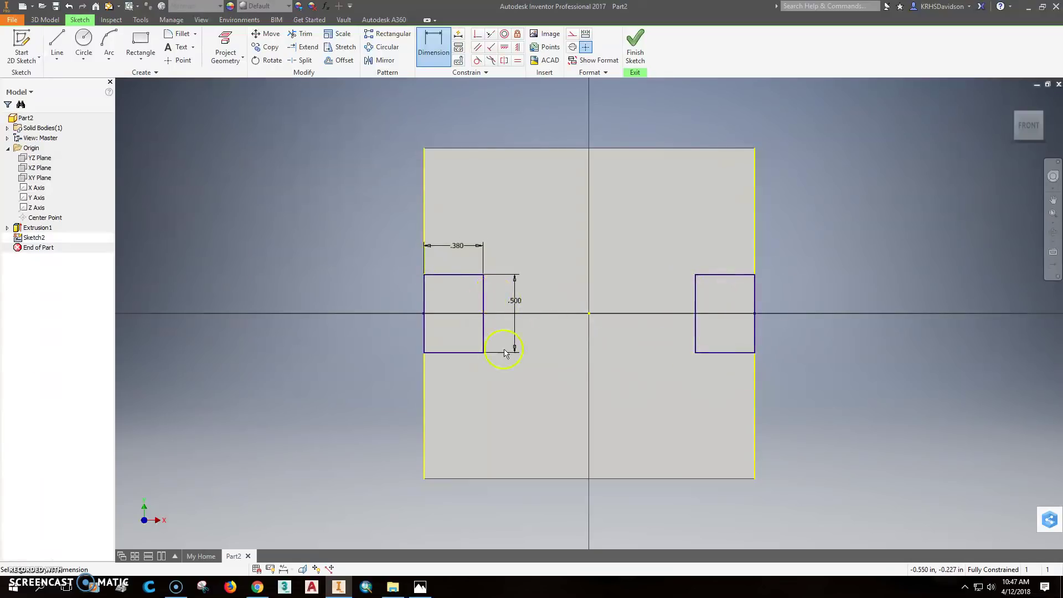
left_click(634, 47)
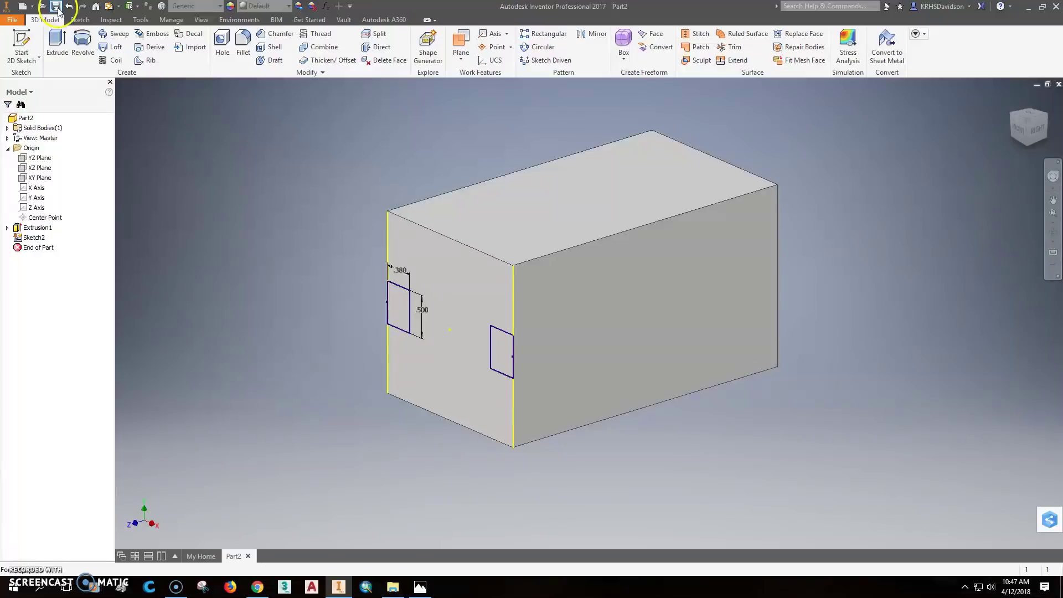
Step: Cut both rectangle profiles through the block with an Extrude in Direction 2 with extents set to All
left_click(57, 44)
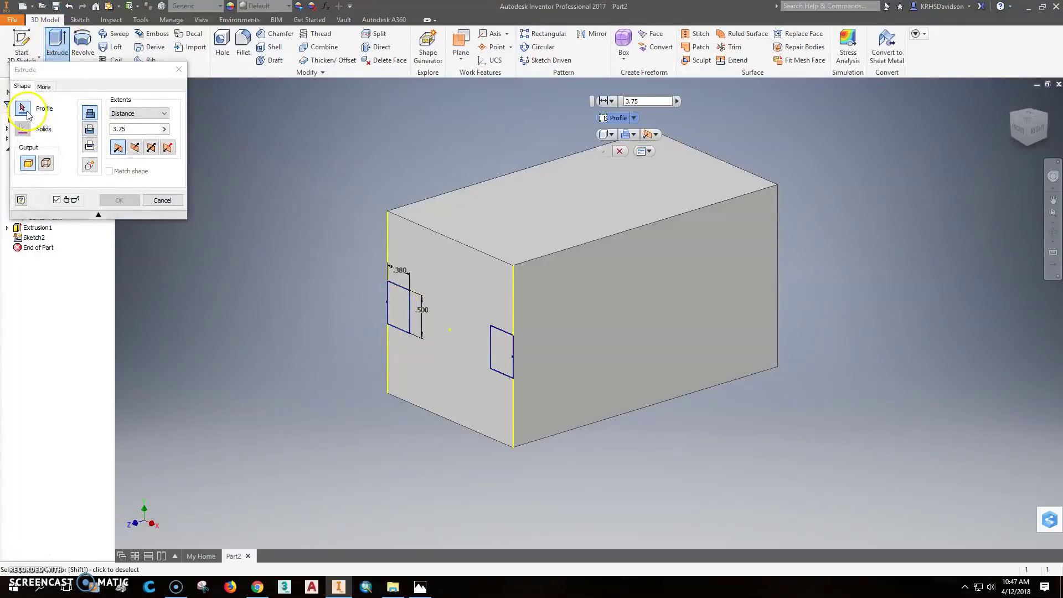
left_click(409, 295)
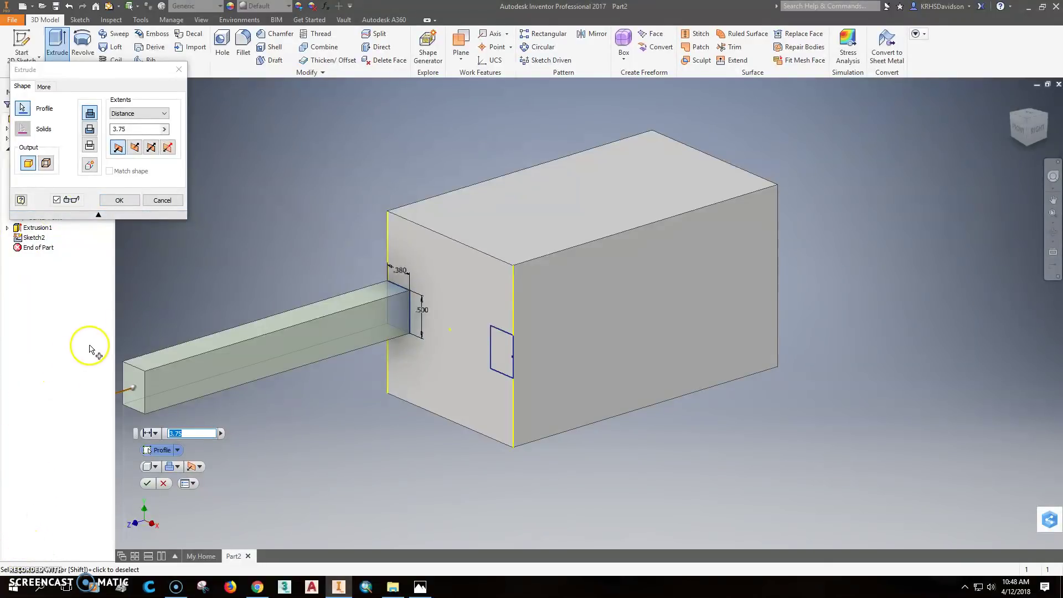
left_click(505, 358)
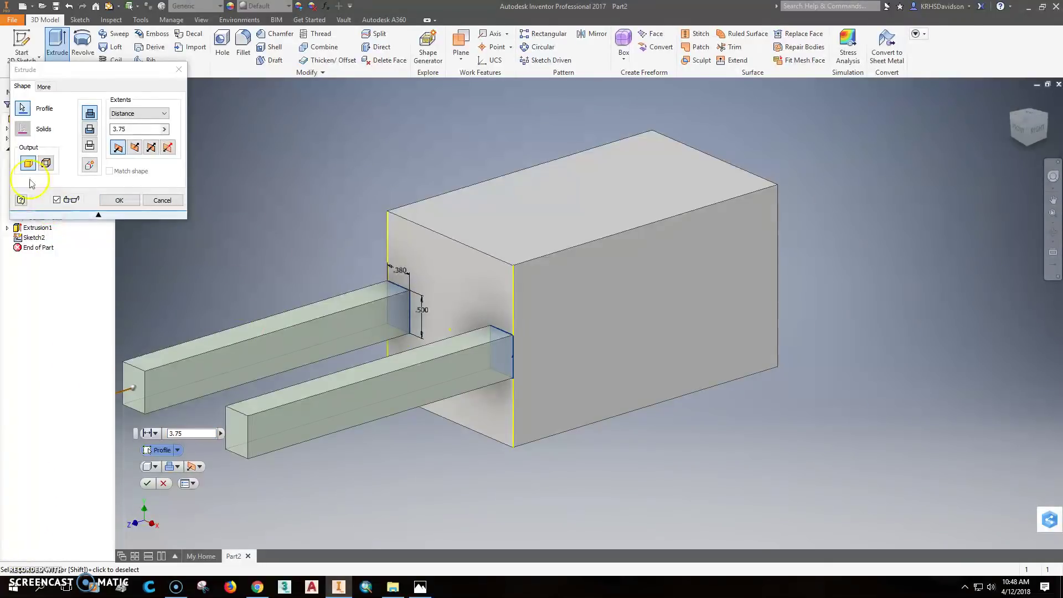
left_click(135, 147)
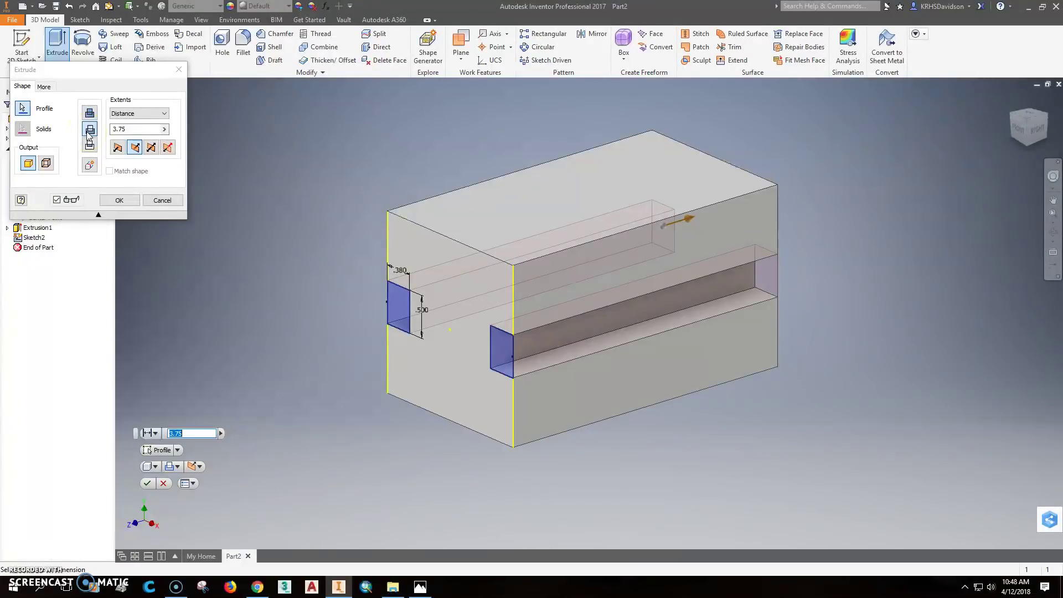
left_click(133, 113)
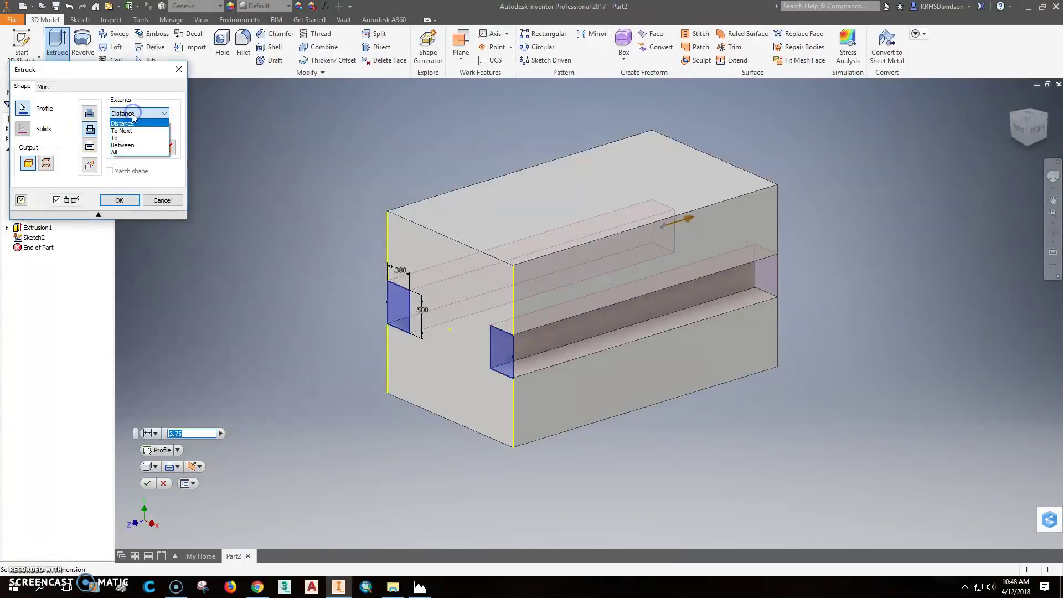
left_click(126, 152)
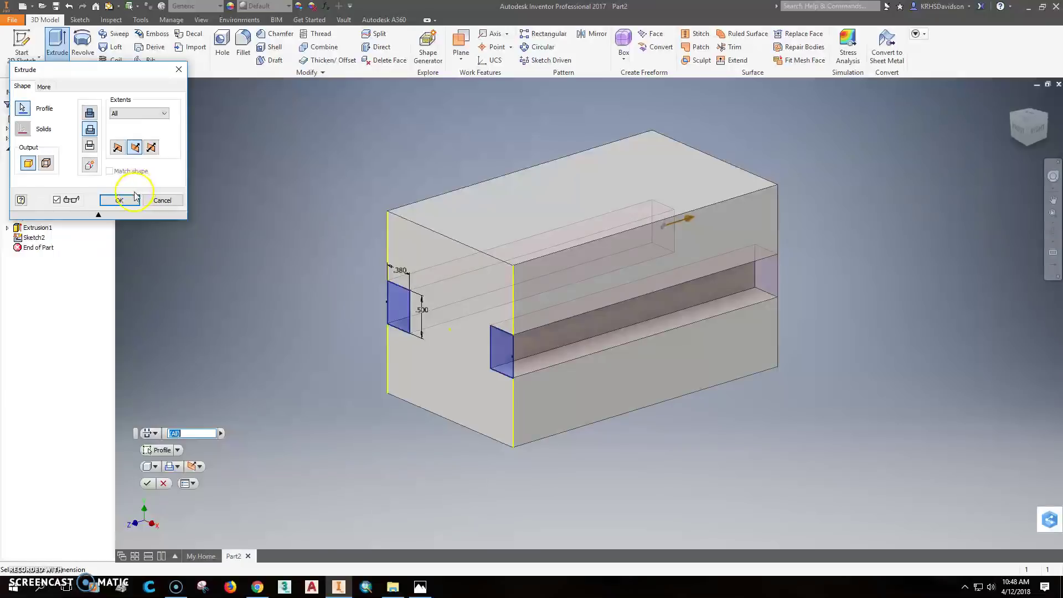
left_click(119, 199)
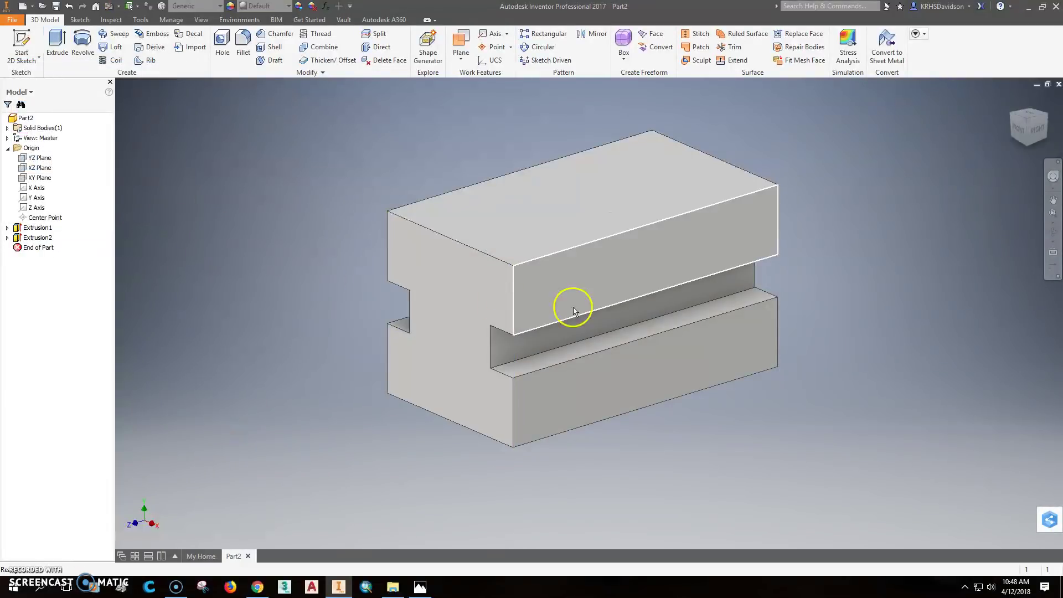
Step: Save the part as 206-3-38 Slide, checking the reference drawing for the part name
middle_click(384, 141)
middle_click(384, 141)
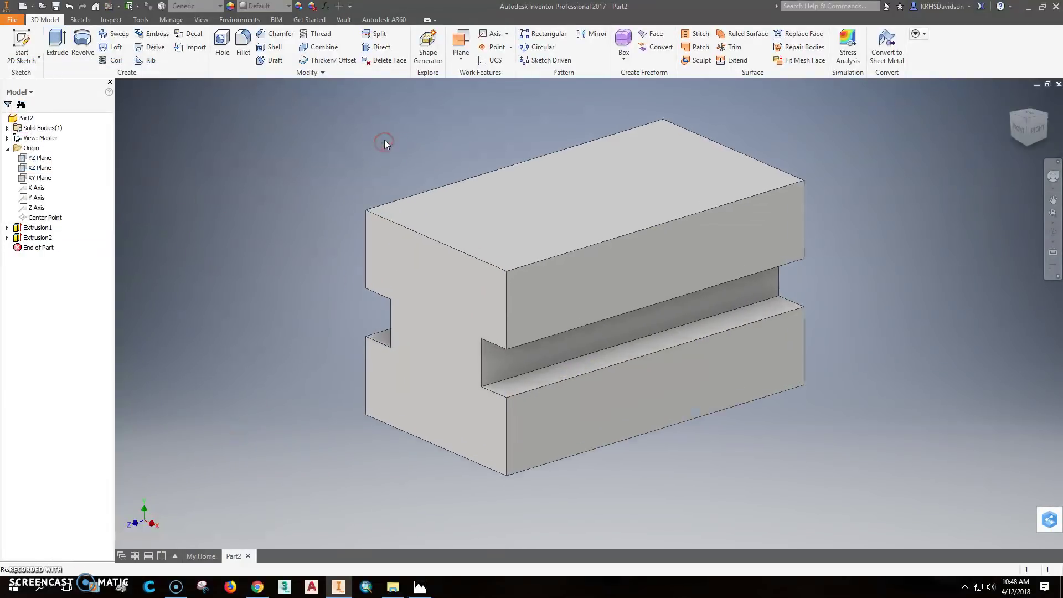
left_click(56, 6)
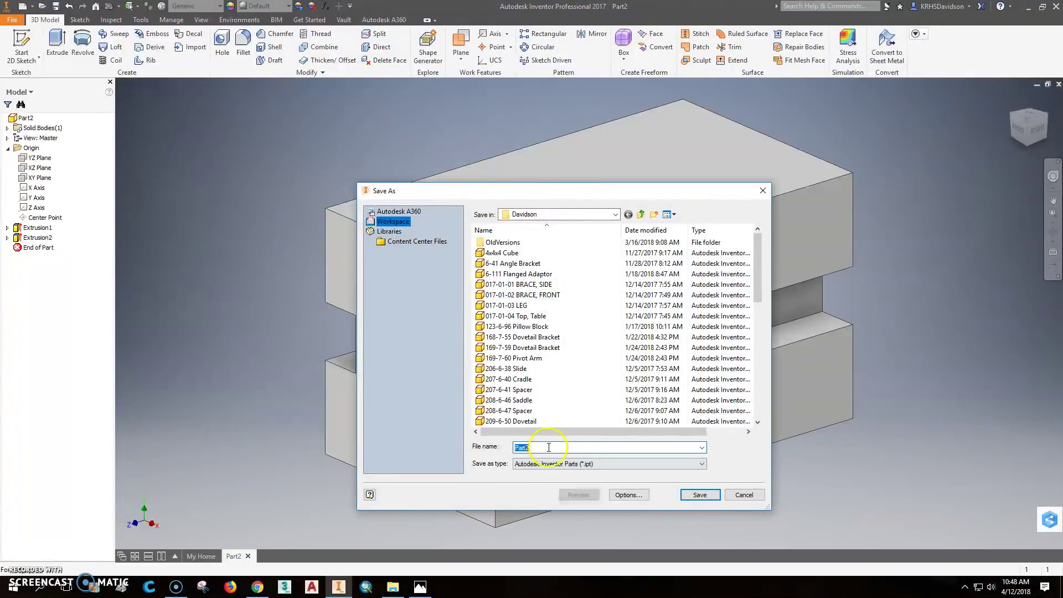
type("20")
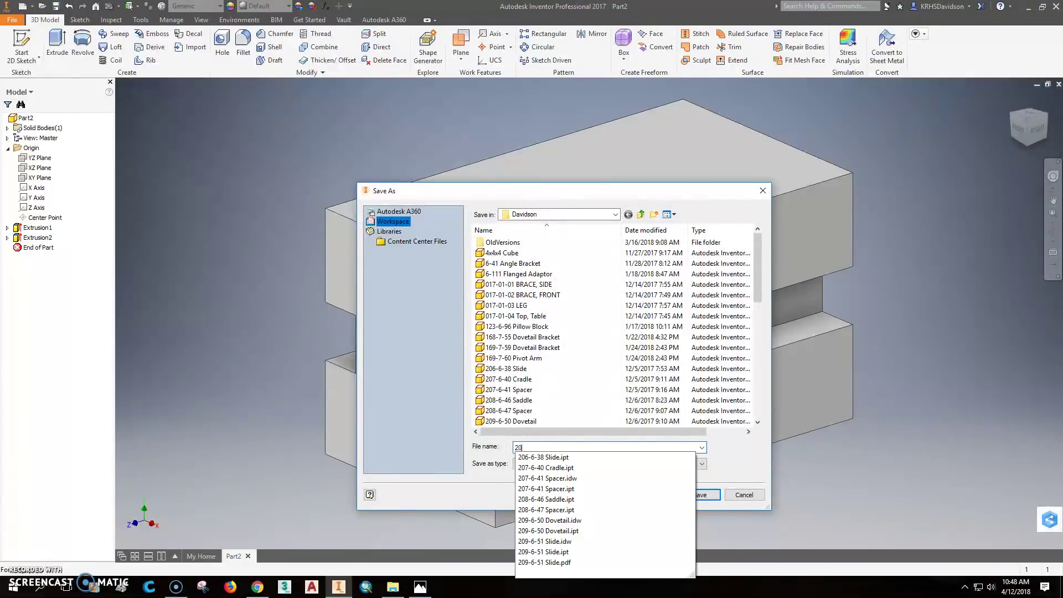
type("6-3-38")
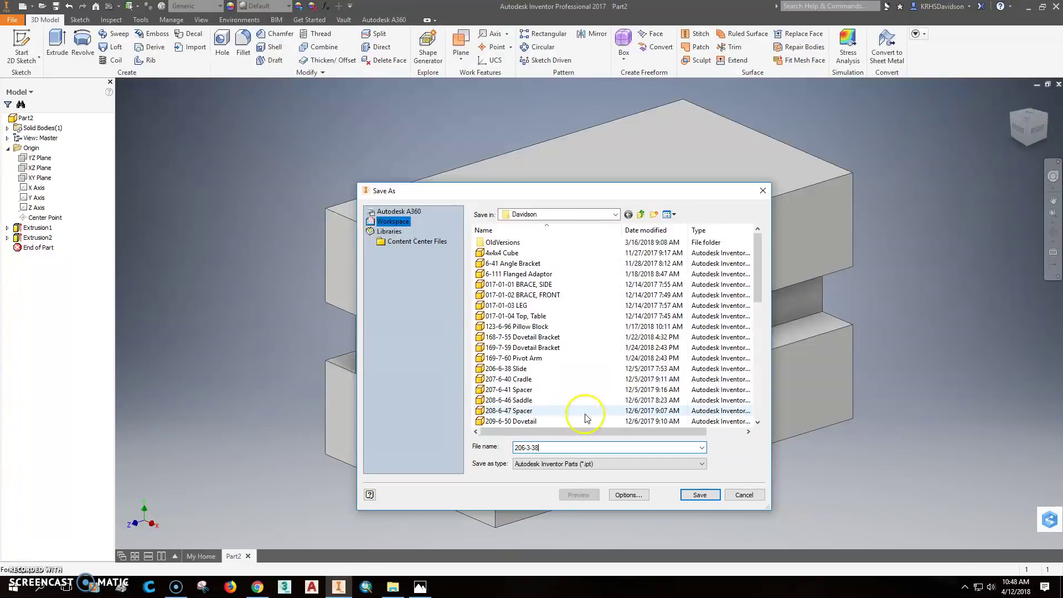
left_click(421, 590)
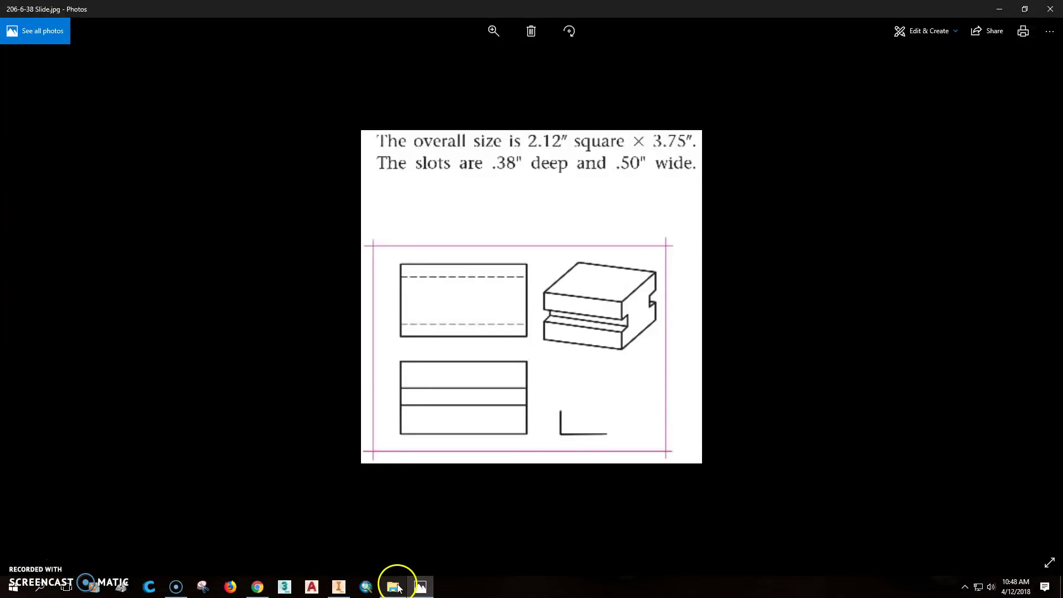
left_click(338, 586)
left_click(561, 448)
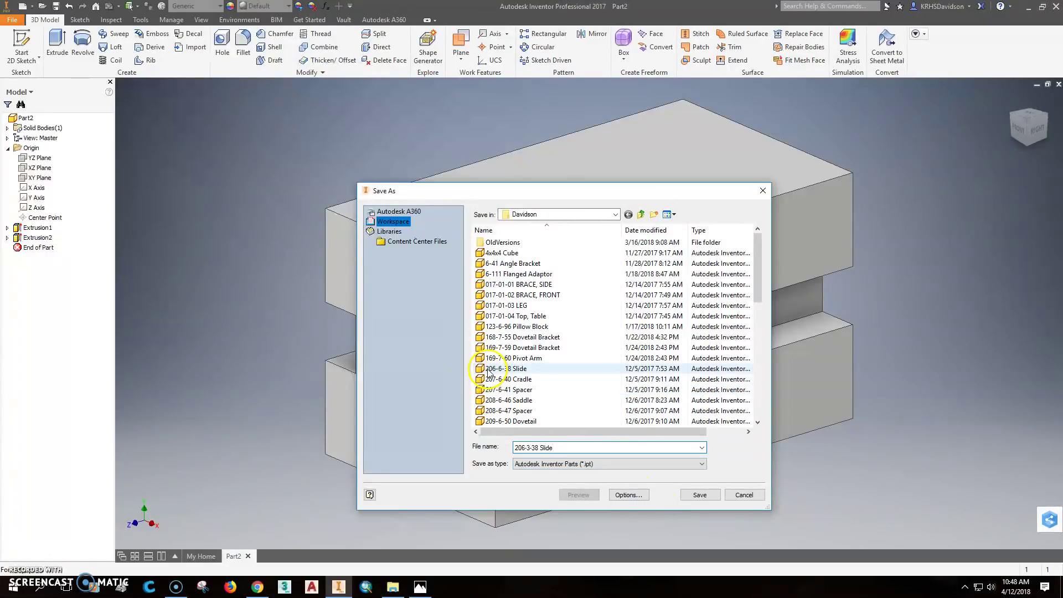
left_click(714, 496)
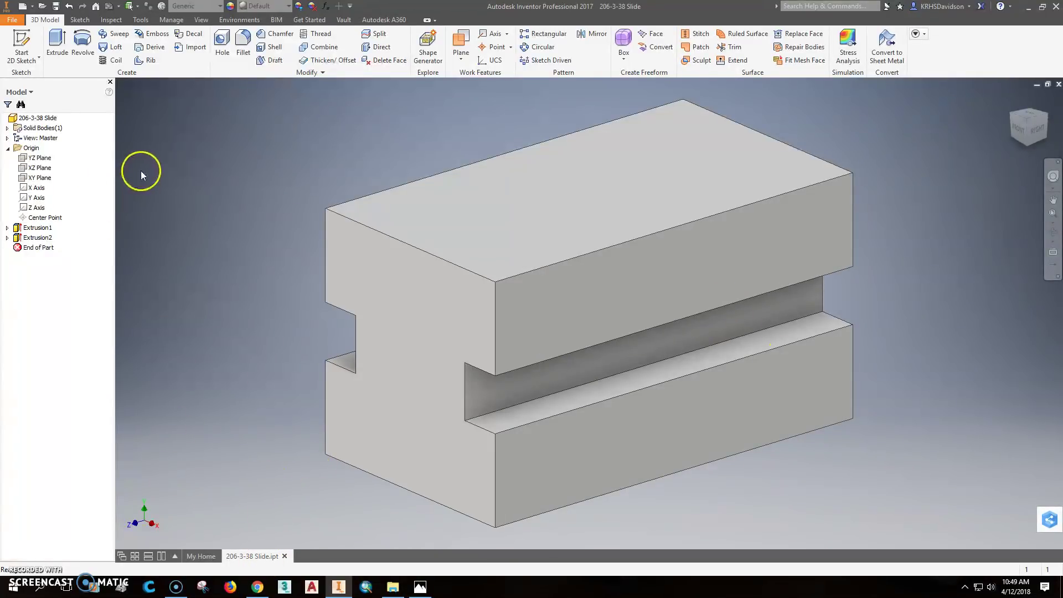
Step: In the part's iProperties summary, set the title to SLIDE and the company to KETTLE RUN HIGH SCHOOL
left_click(12, 20)
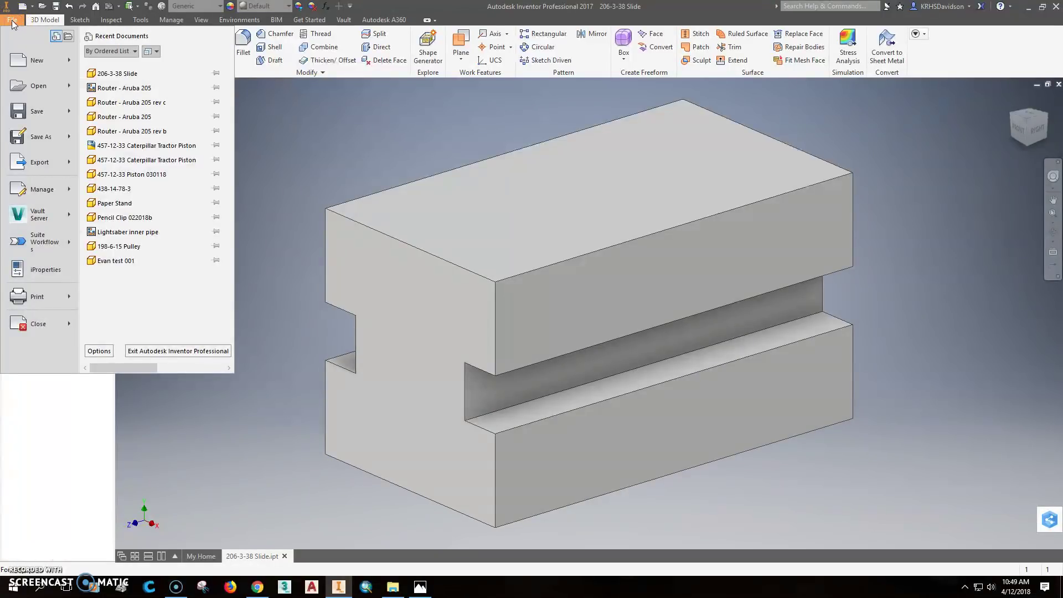
left_click(34, 269)
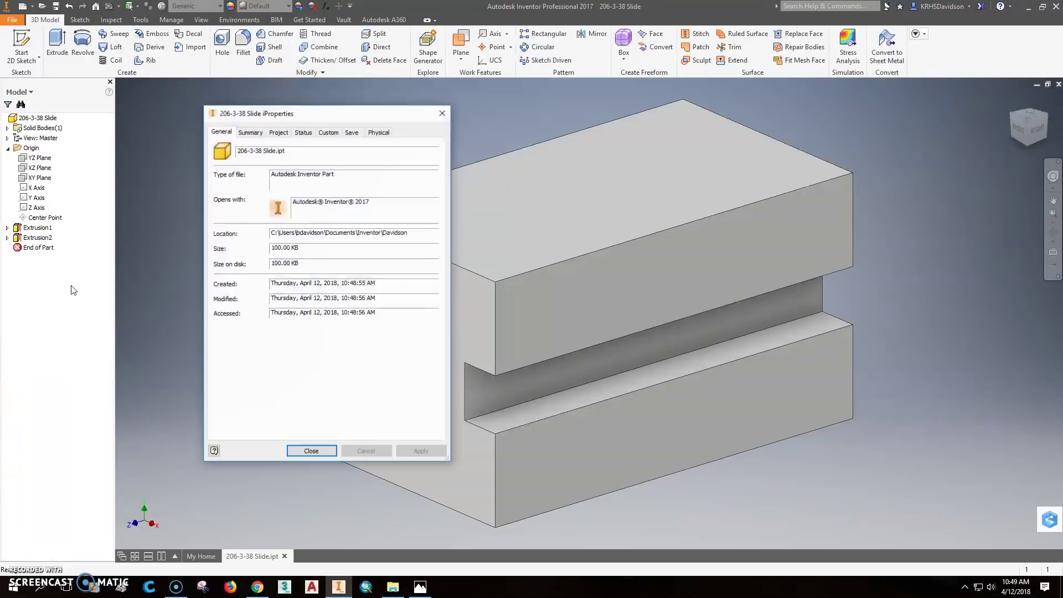
left_click(250, 133)
left_click(285, 147)
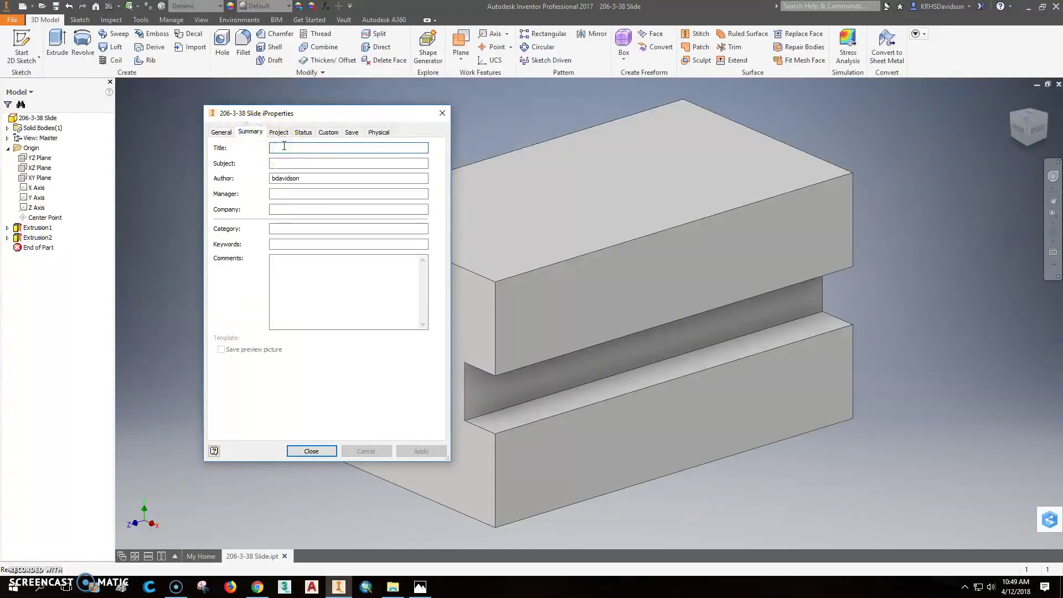
type("SLIDE")
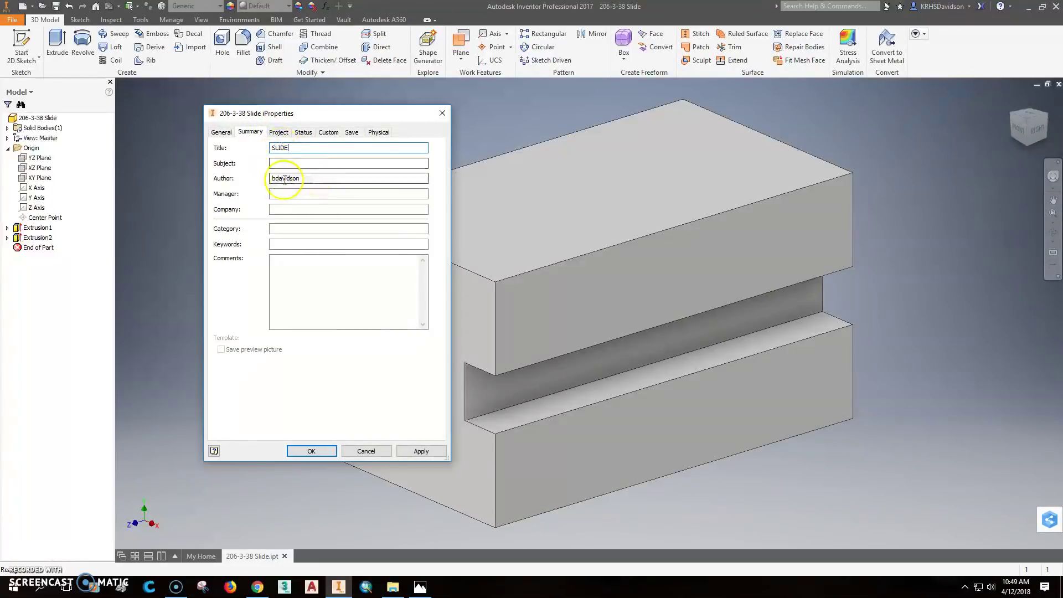
left_click(285, 210)
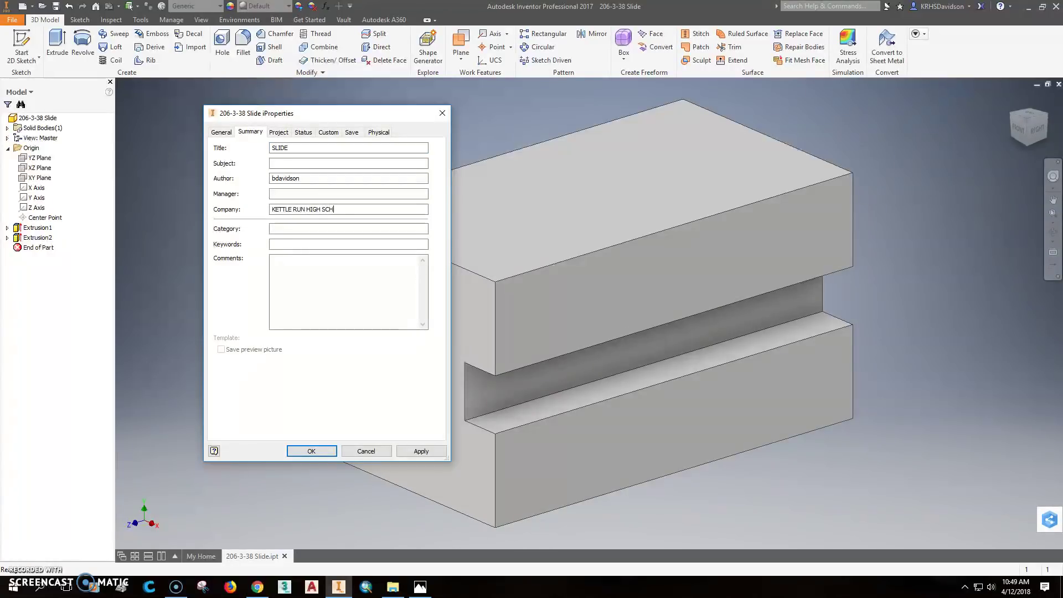
Step: In the part's project iProperties, set the part number to 206-3-38 and the description to SLIDE
left_click(278, 131)
left_click(343, 180)
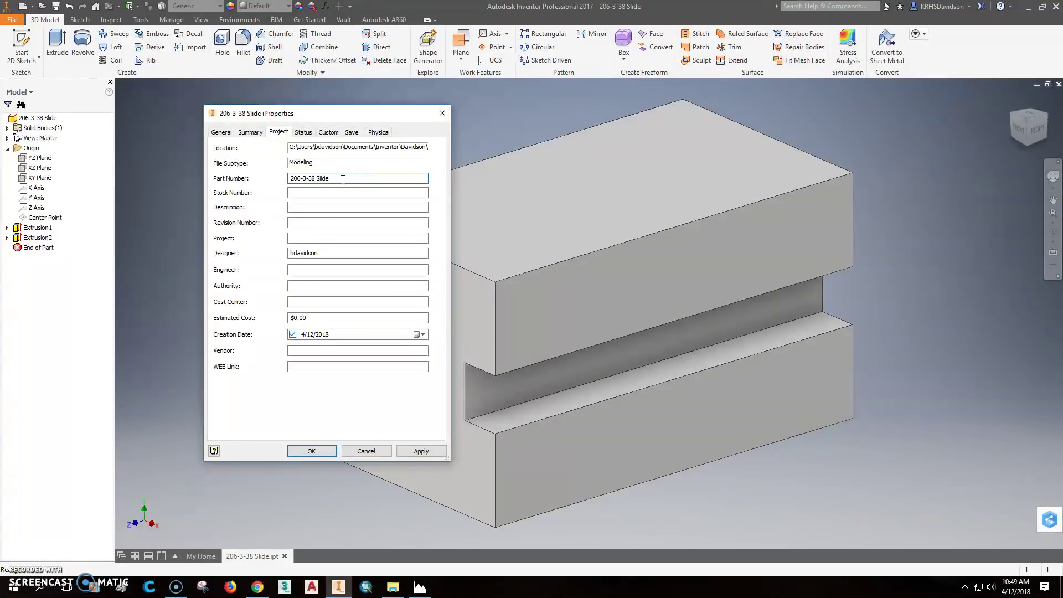
left_click(305, 209)
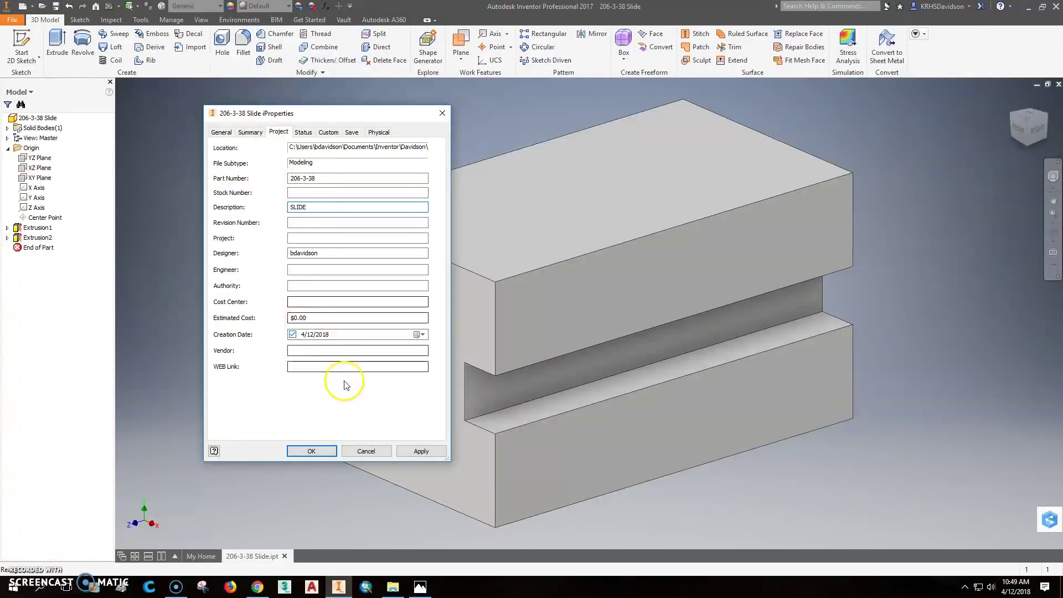
Step: Review the Status, Custom, Physical and Save properties, recheck the Project and Summary entries, and apply the iProperties
left_click(304, 131)
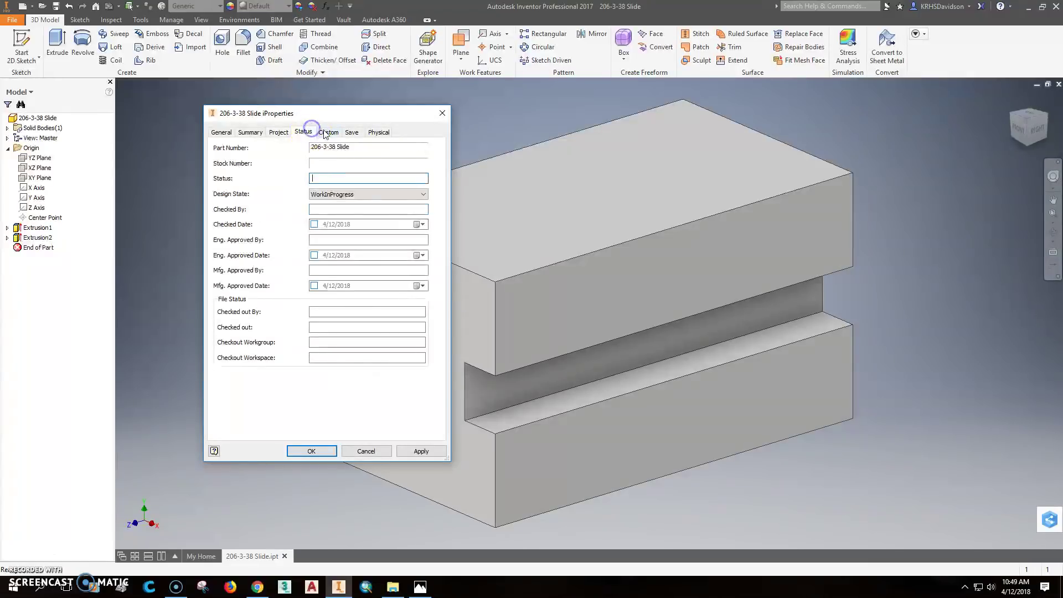
left_click(329, 132)
left_click(379, 133)
left_click(352, 132)
left_click(278, 132)
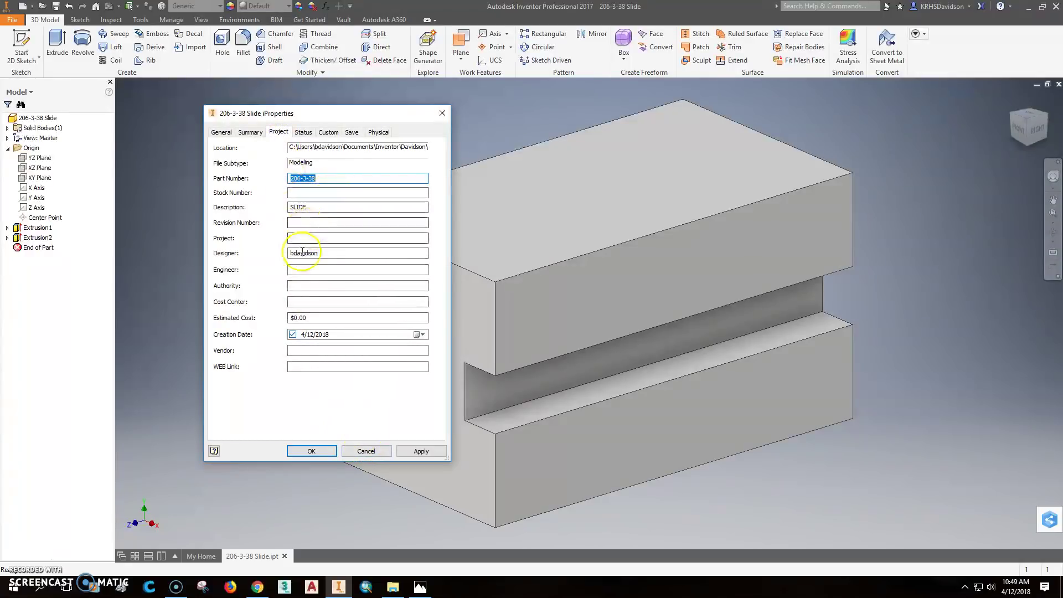
left_click(250, 132)
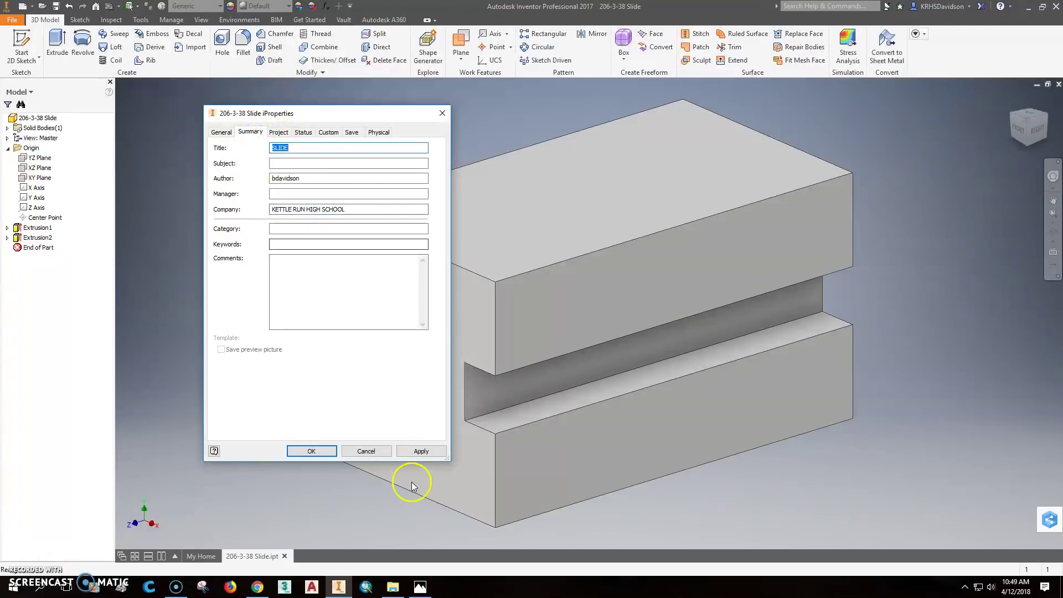
left_click(421, 450)
left_click(311, 452)
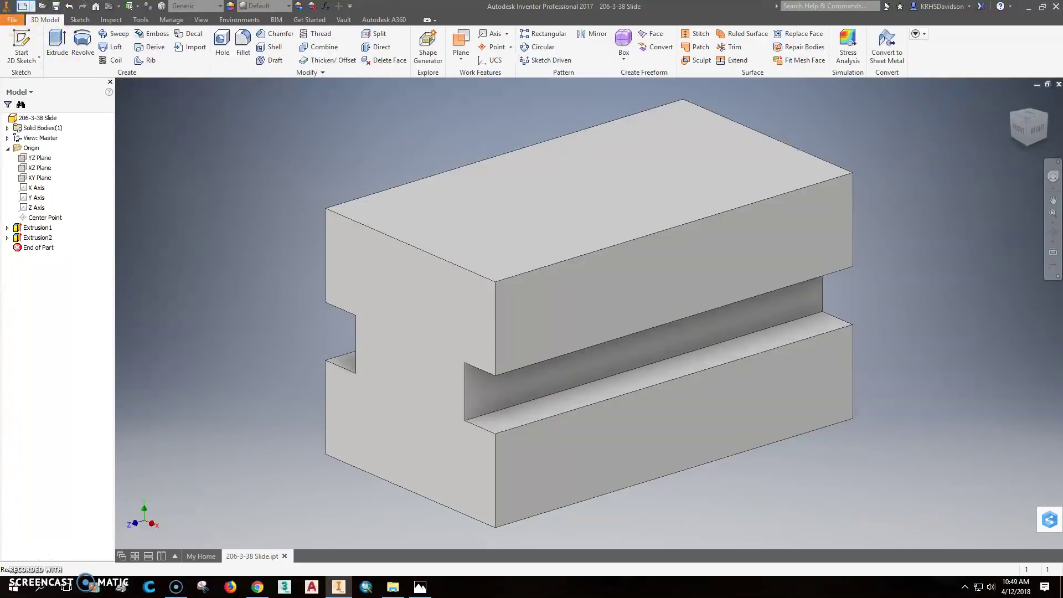
Step: Create a new drawing from the English ANSI (in).idw template
left_click(25, 7)
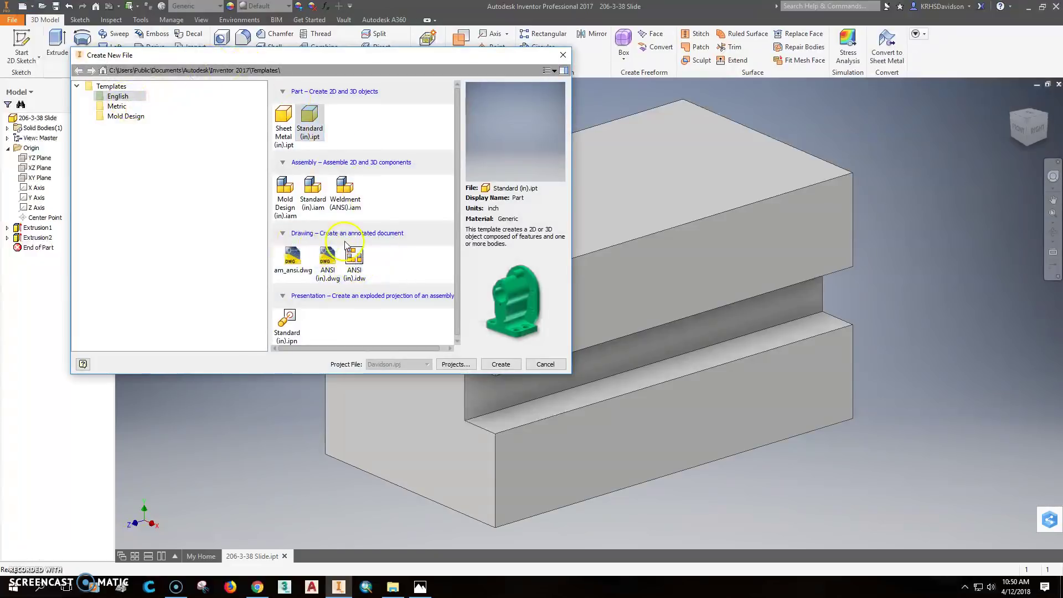
left_click(357, 260)
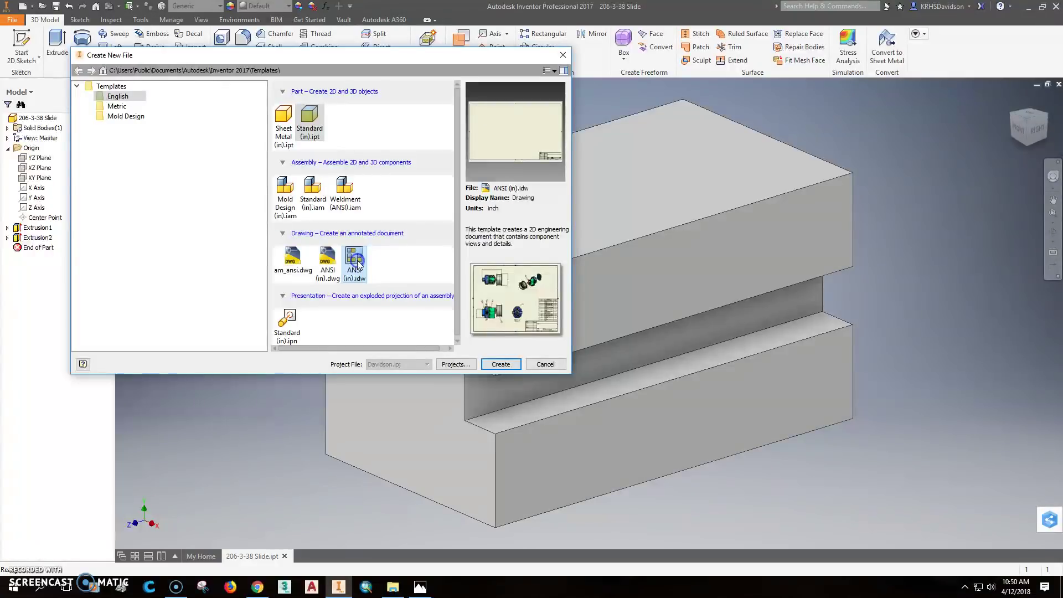
left_click(506, 366)
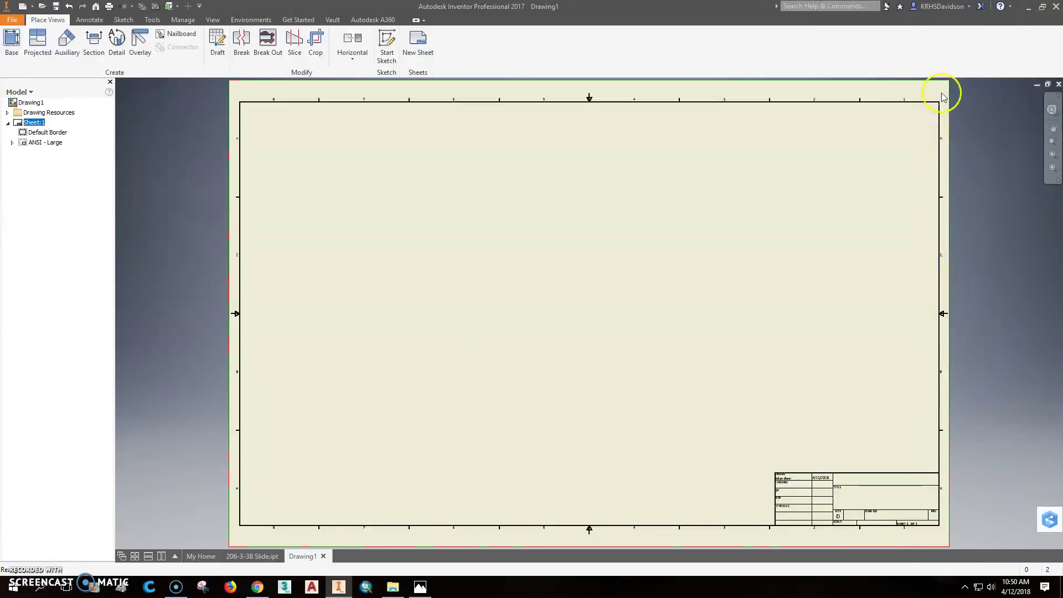
Step: Start a 1:1 base view of the slide in the sheet's lower left area, rotated to the Left orientation
left_click(13, 44)
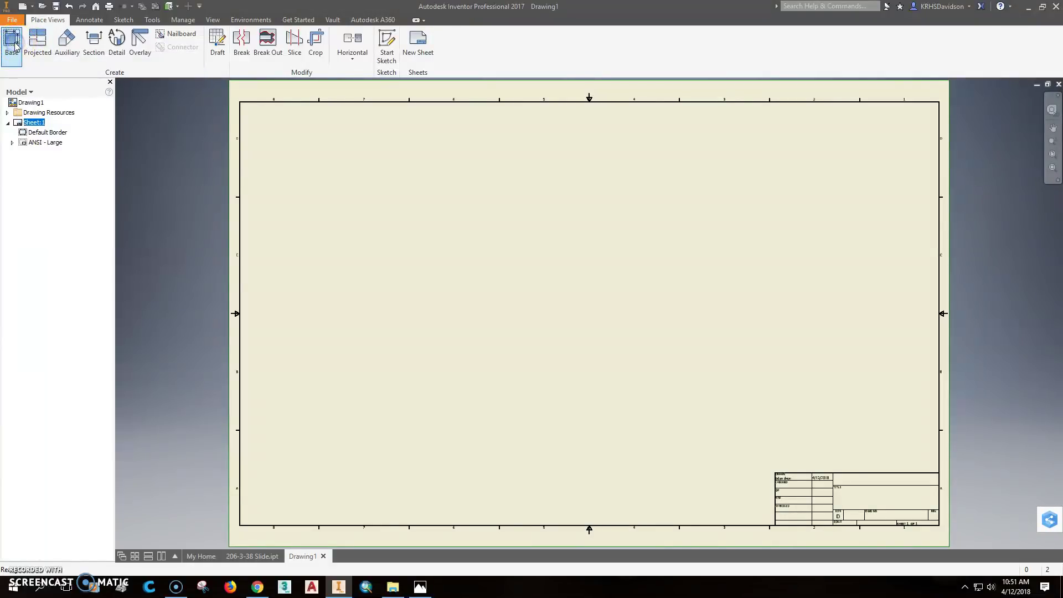
left_click_drag(408, 426, 403, 388)
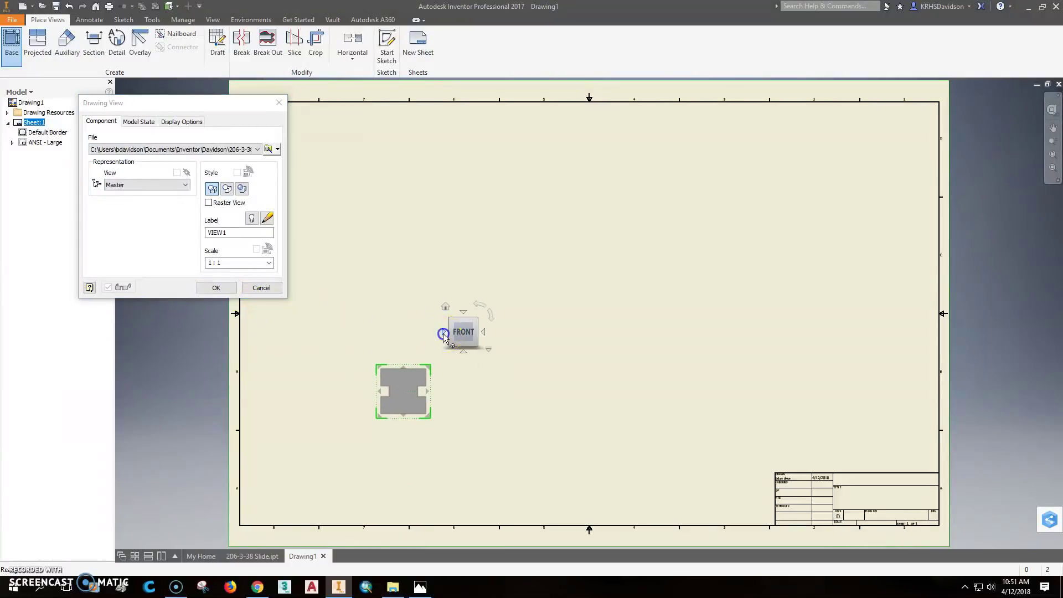
left_click(443, 333)
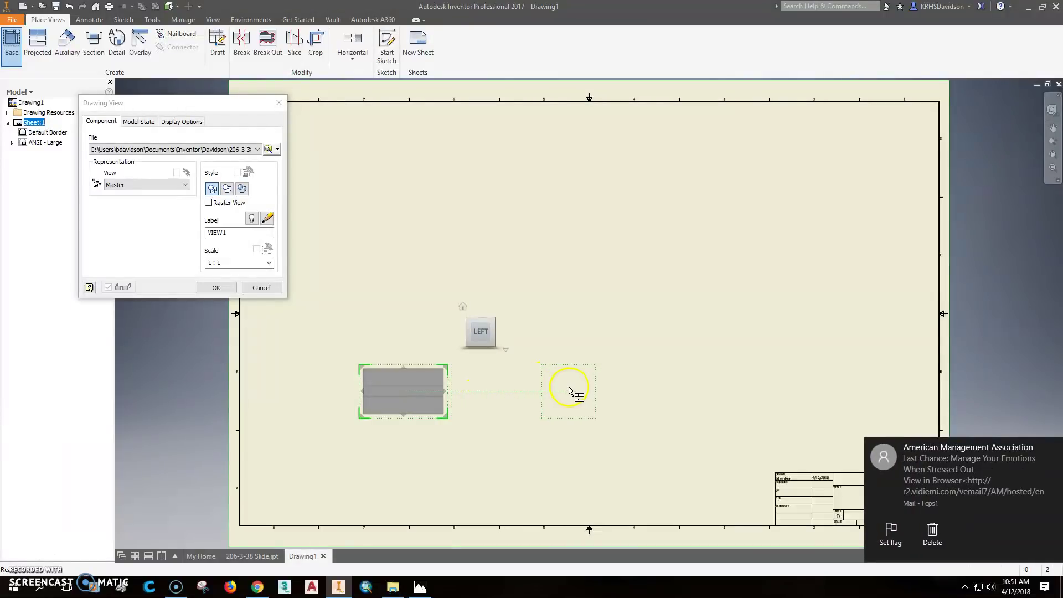
Step: Project a side view, a top view and an isometric view from the base view and create all four views
left_click(570, 390)
left_click(421, 276)
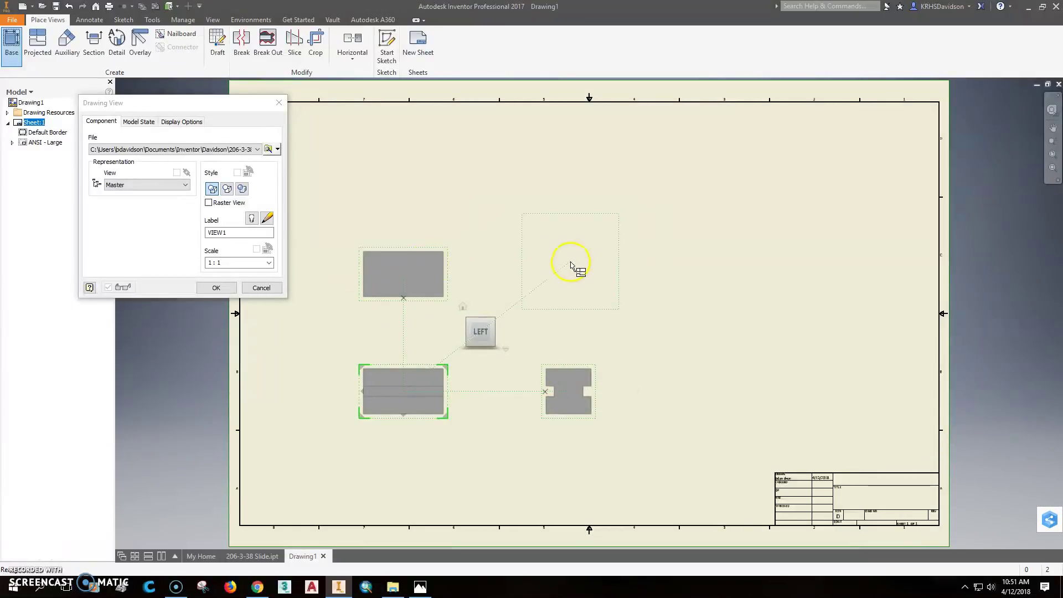
left_click(570, 265)
right_click(571, 265)
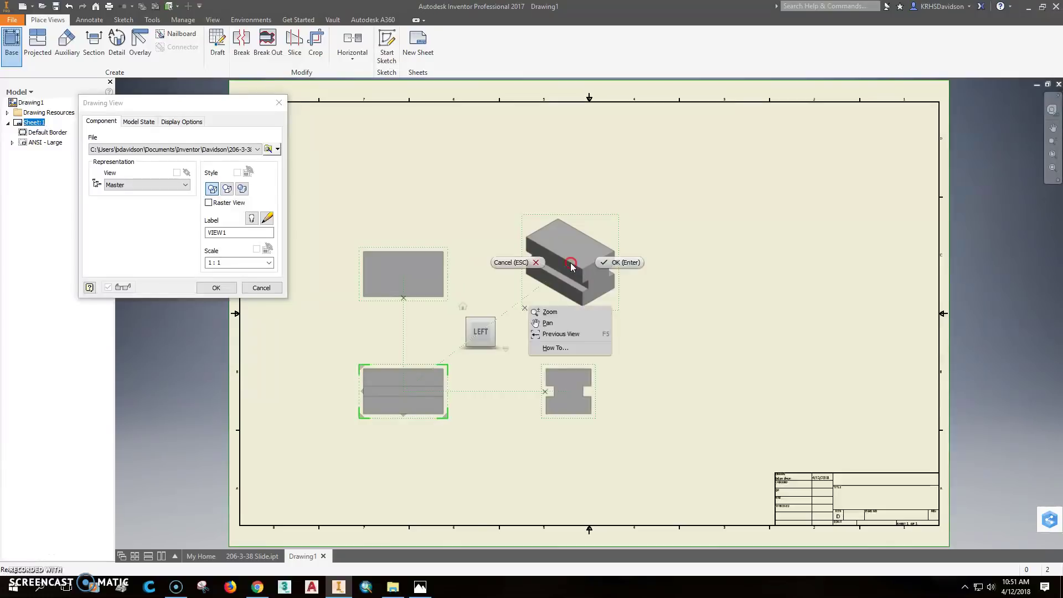
left_click(615, 264)
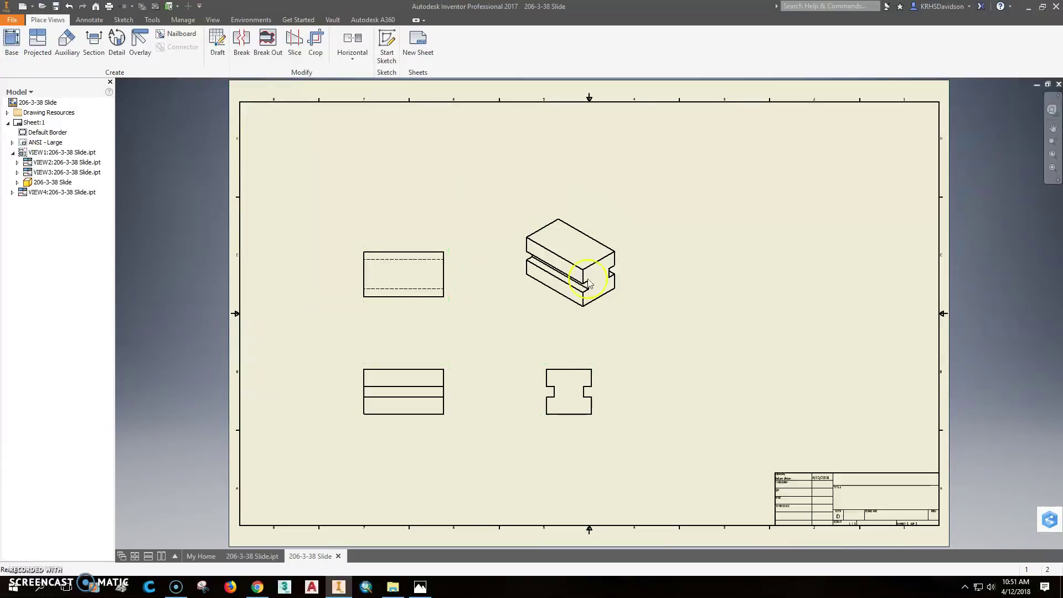
left_click(439, 368)
double_click(438, 368)
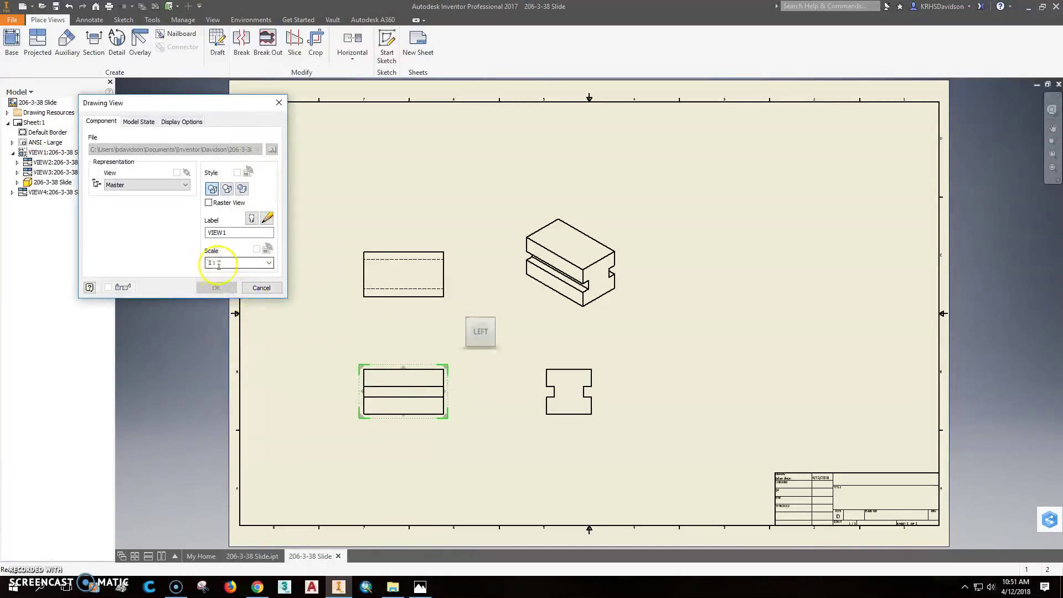
left_click(260, 288)
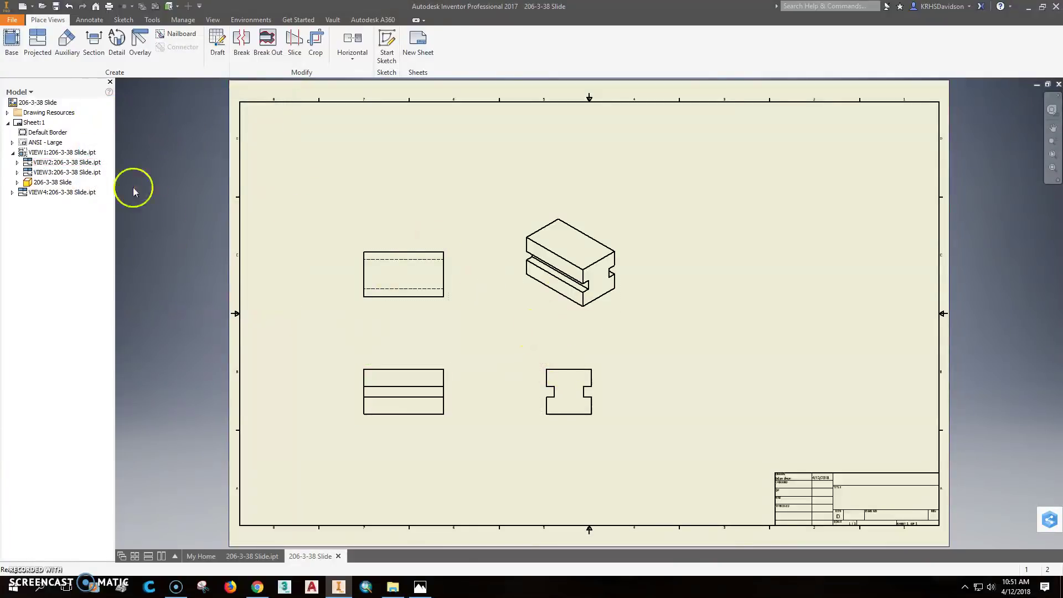
Step: Change the drawing sheet's size to B
right_click(36, 127)
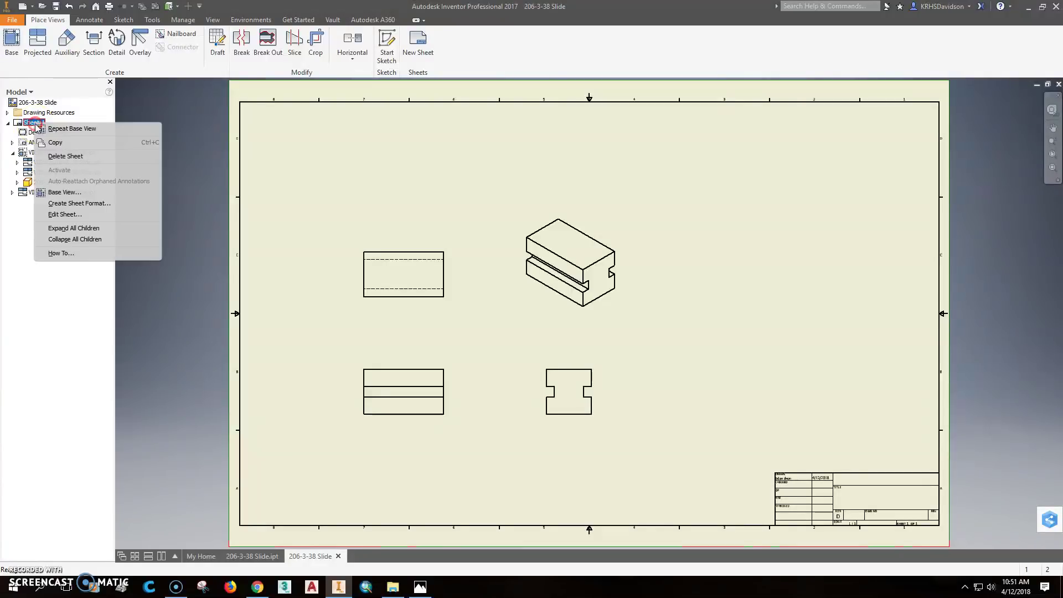
left_click(65, 215)
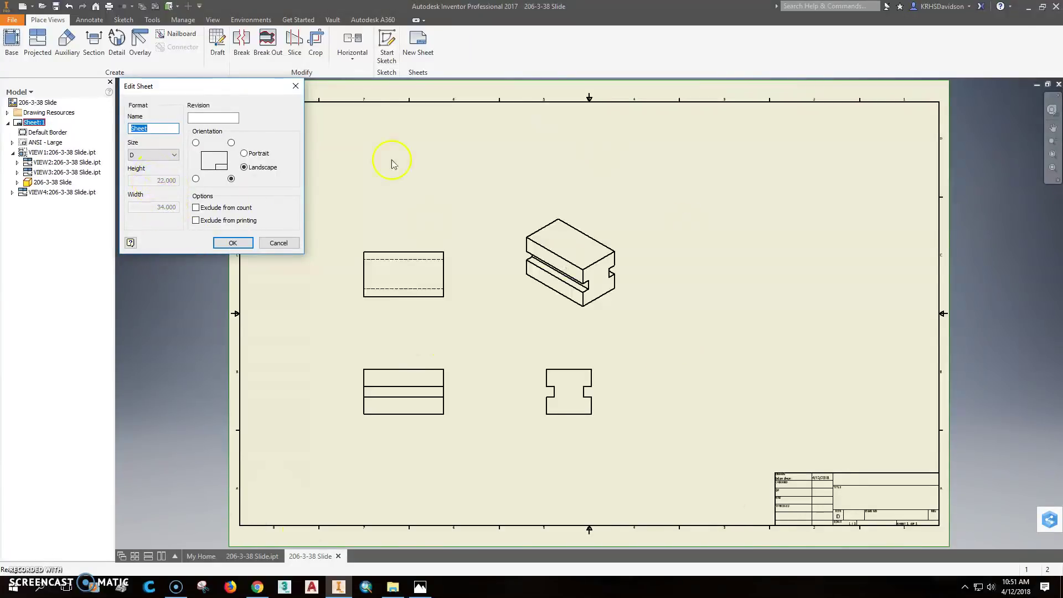
left_click(176, 155)
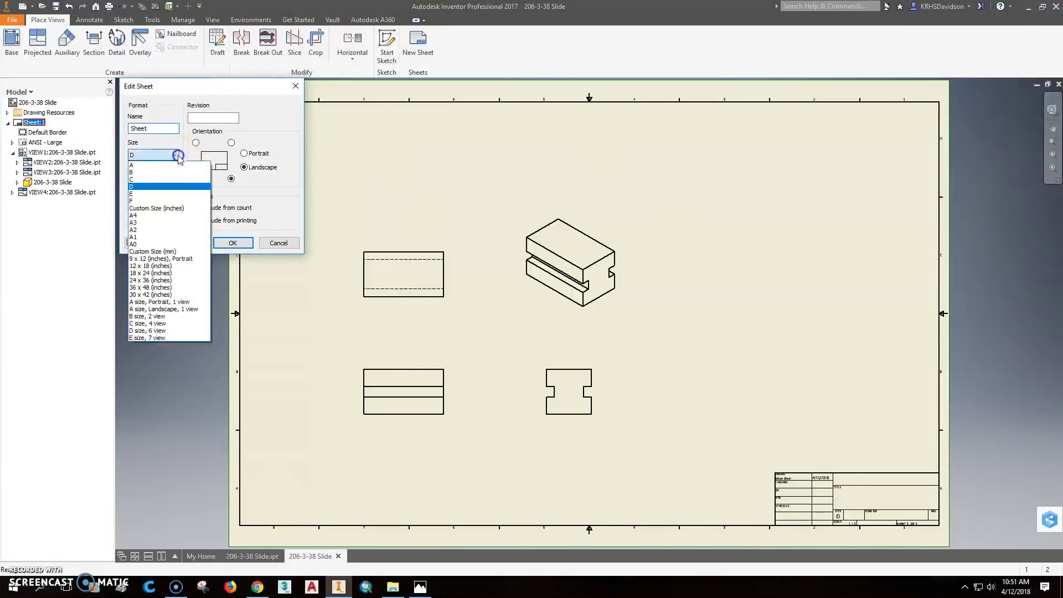
left_click(146, 172)
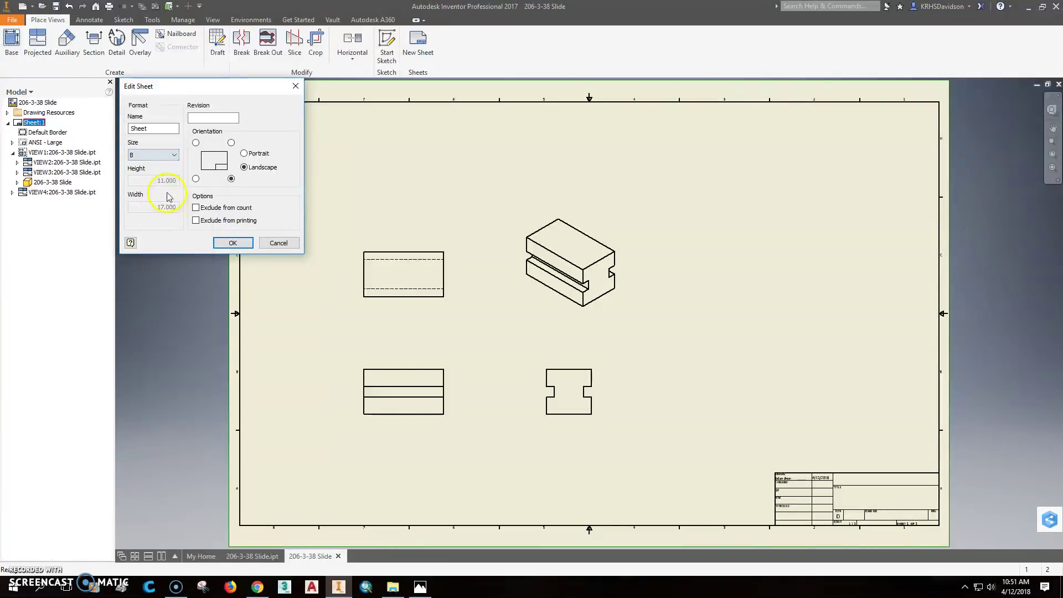
left_click(233, 244)
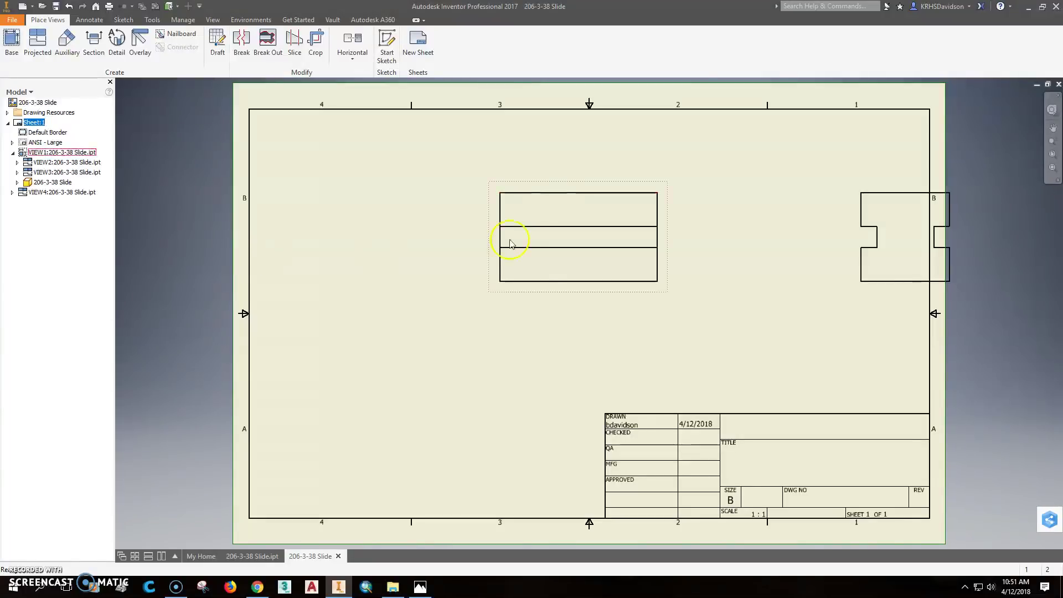
Step: Reposition the front, side and top views inside the sheet border, with the top view just above the front view
scroll(539, 296, "up", 5)
scroll(543, 298, "down", 3)
left_click_drag(588, 227, 473, 300)
left_click_drag(767, 303, 651, 303)
left_click_drag(456, 145, 466, 278)
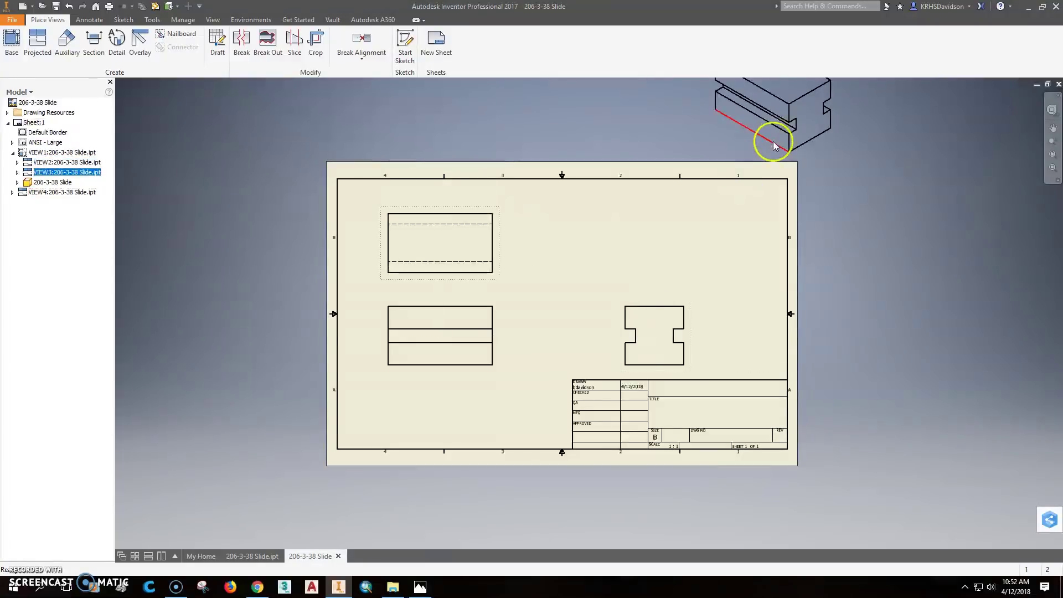
Step: Move the isometric view inside the border, into the upper right corner of the sheet
left_click_drag(726, 166, 605, 301)
scroll(507, 252, "down", 2)
scroll(510, 255, "up", 3)
scroll(509, 252, "down", 3)
scroll(509, 253, "up", 3)
scroll(509, 253, "down", 3)
left_click(509, 252)
scroll(509, 252, "up", 3)
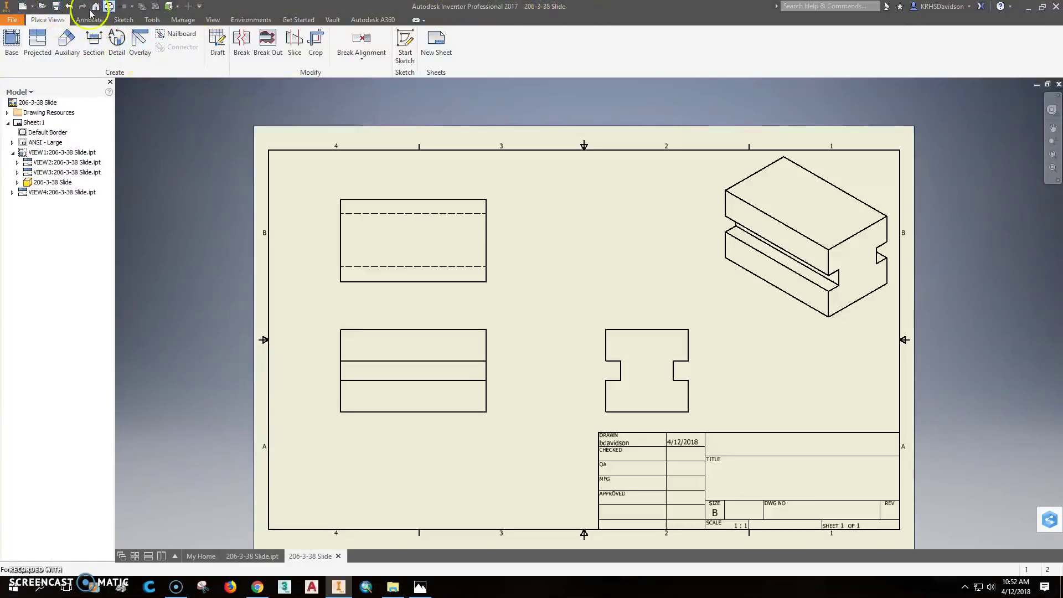
Step: Save the drawing as 206-3-38 Slide in the Davidson folder as an Inventor drawing file (.idw)
left_click(56, 8)
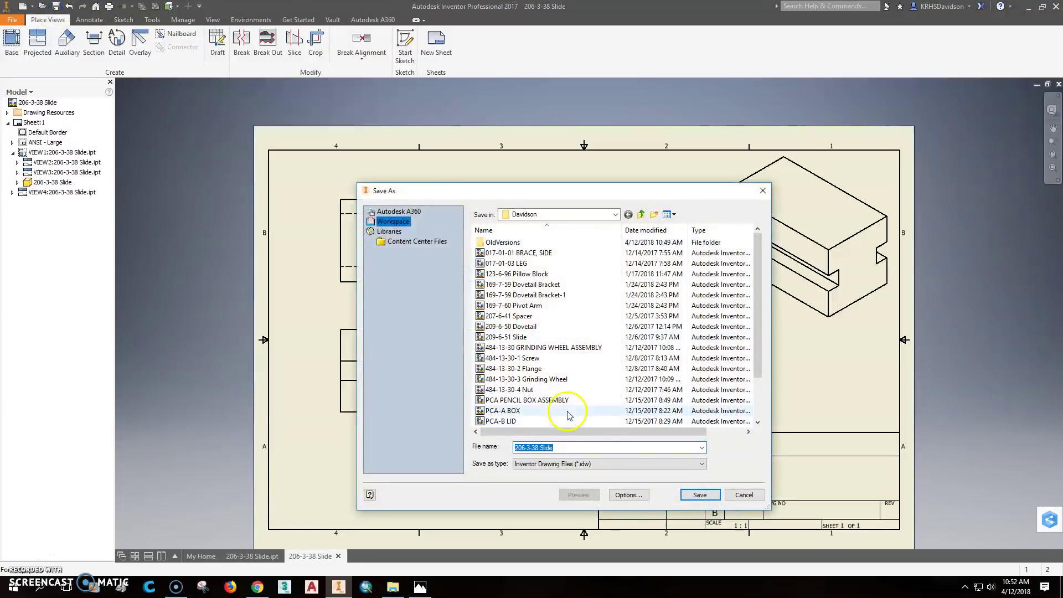
left_click(708, 495)
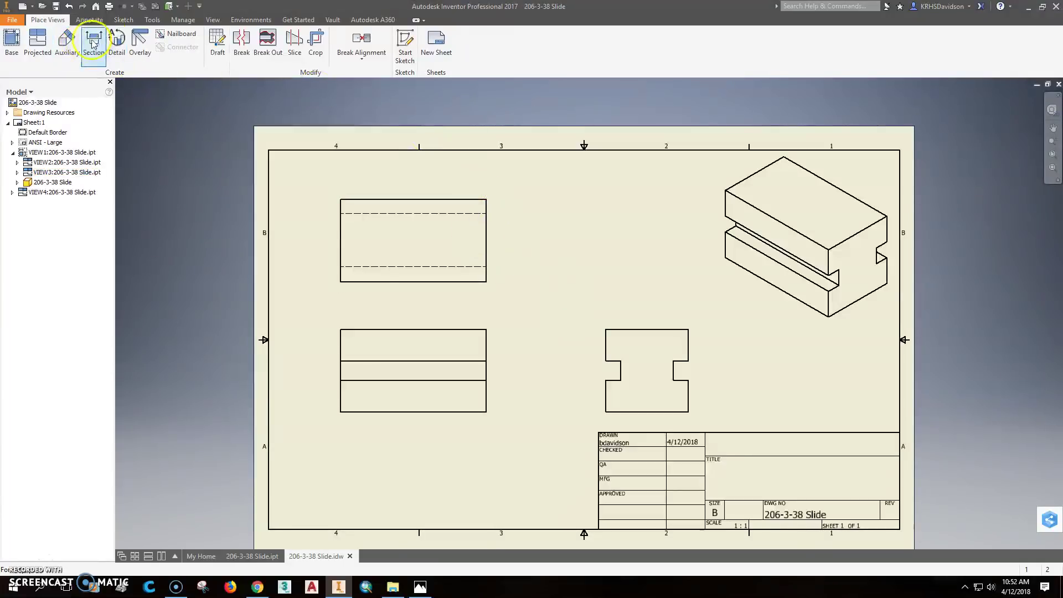
Step: Dimension the block's overall length above the top view
left_click(89, 19)
left_click(19, 46)
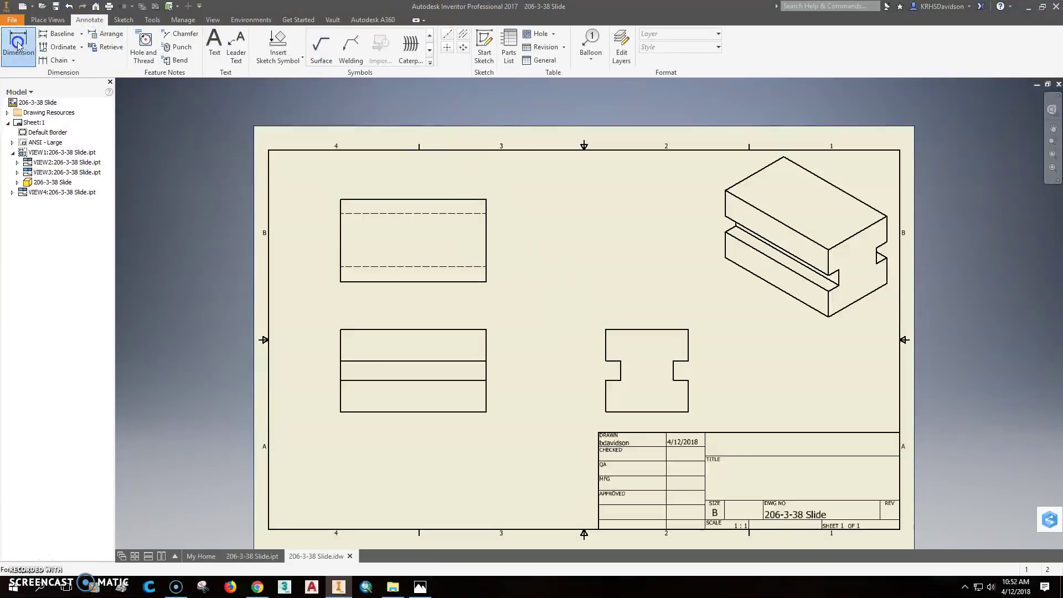
left_click(405, 178)
left_click(310, 403)
Step: Dimension the front view's overall height between its upper and lower edges, placed outside its left edge
left_click(340, 346)
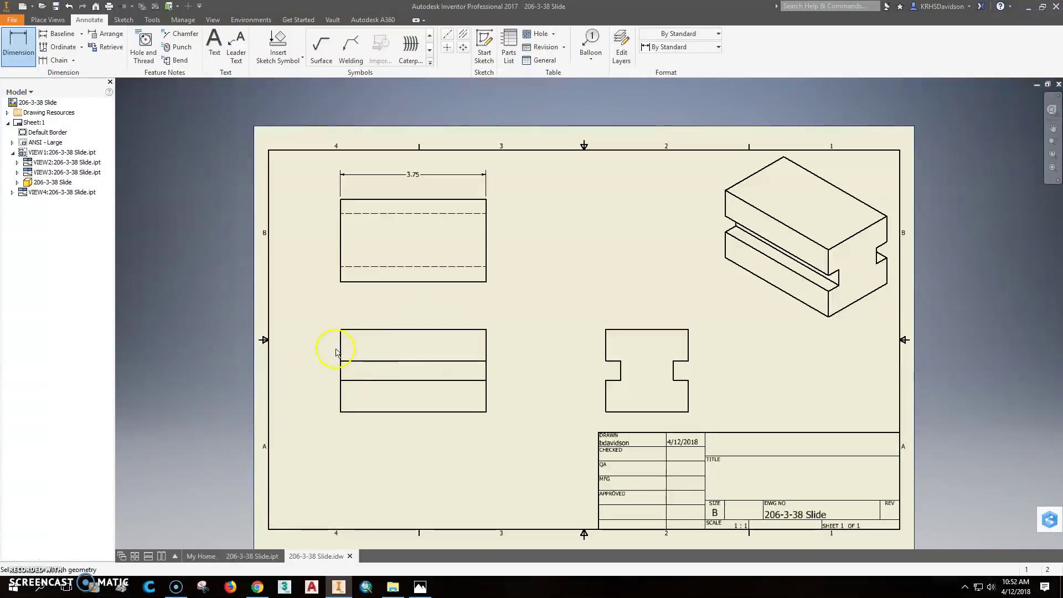
left_click(348, 330)
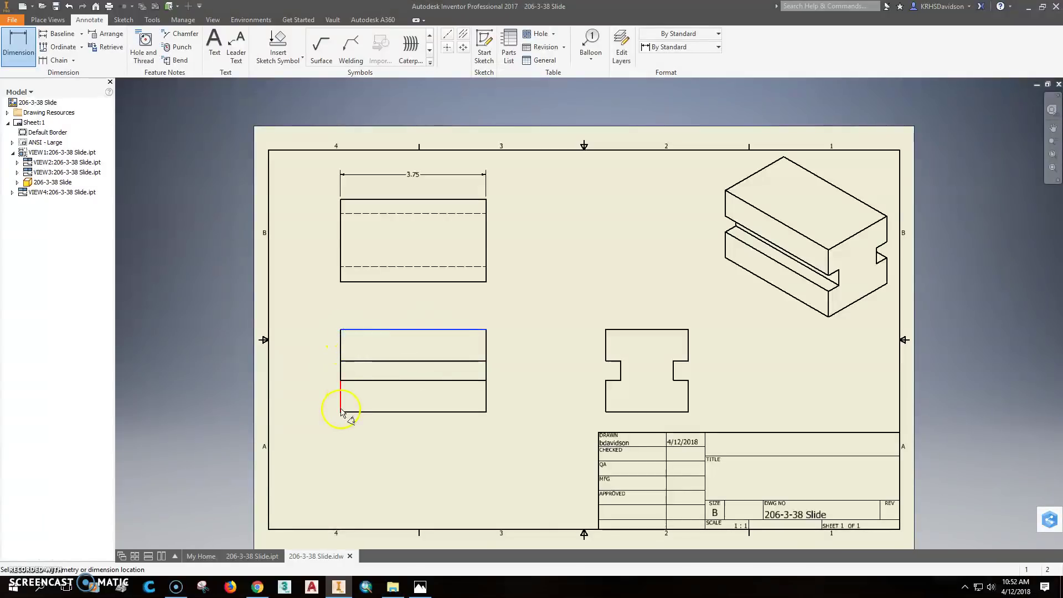
left_click(350, 411)
left_click(328, 384)
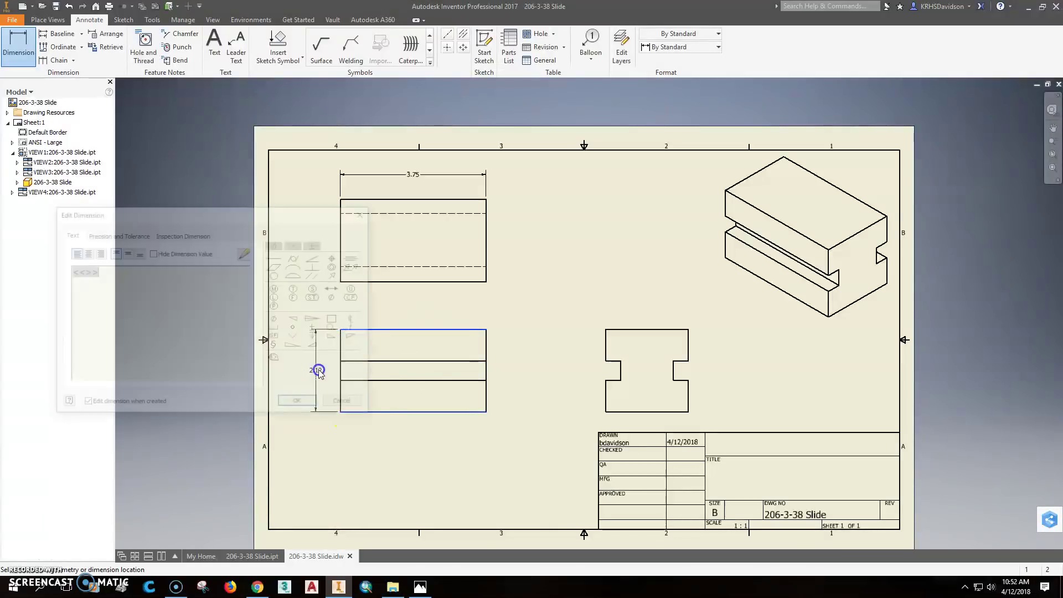
left_click(299, 403)
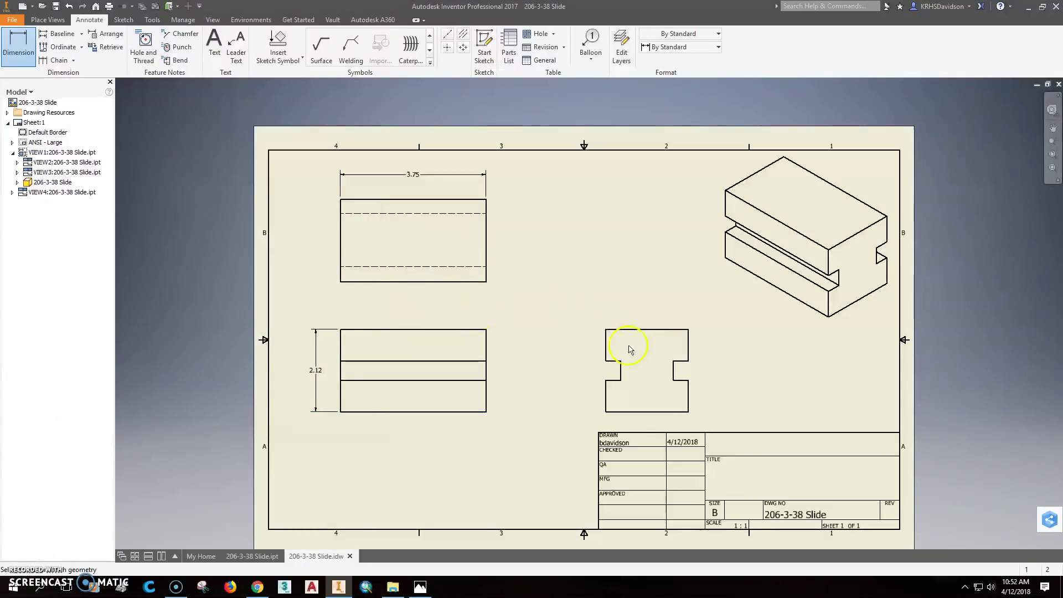
Step: Dimension the top view's depth outside its left edge, with a ± symbol after the value
left_click(341, 236)
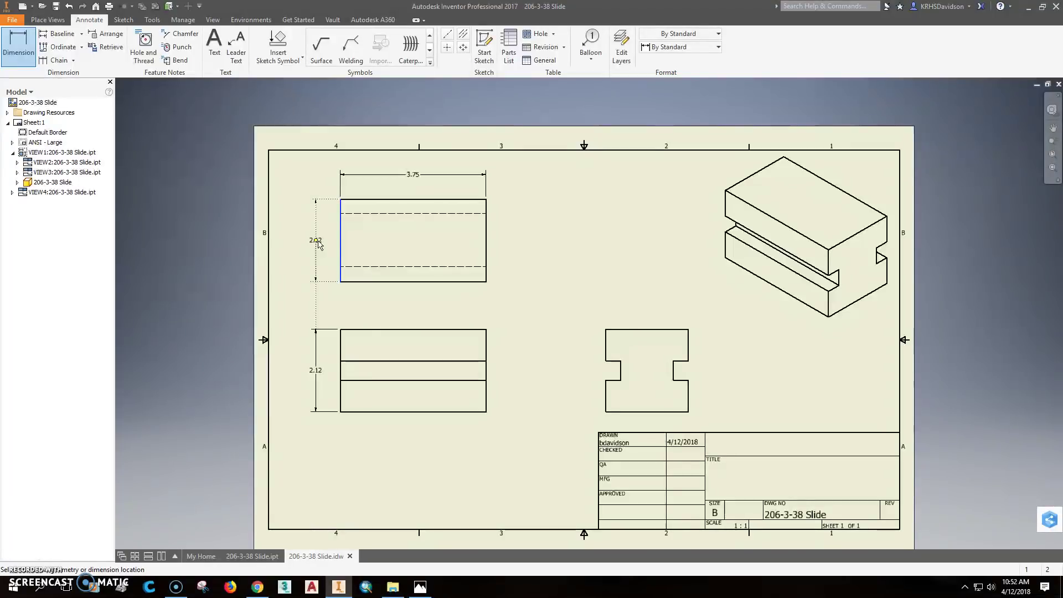
left_click(317, 242)
left_click(317, 242)
left_click(299, 403)
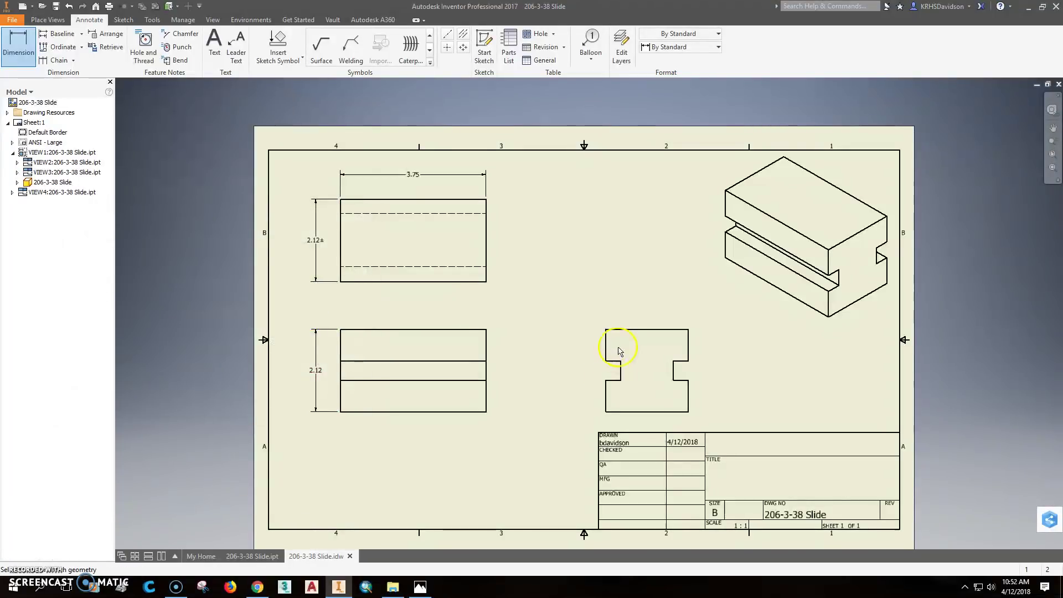
Step: Remove the ± symbol and the square symbol from the top view's depth dimension text
scroll(316, 238, "up", 3)
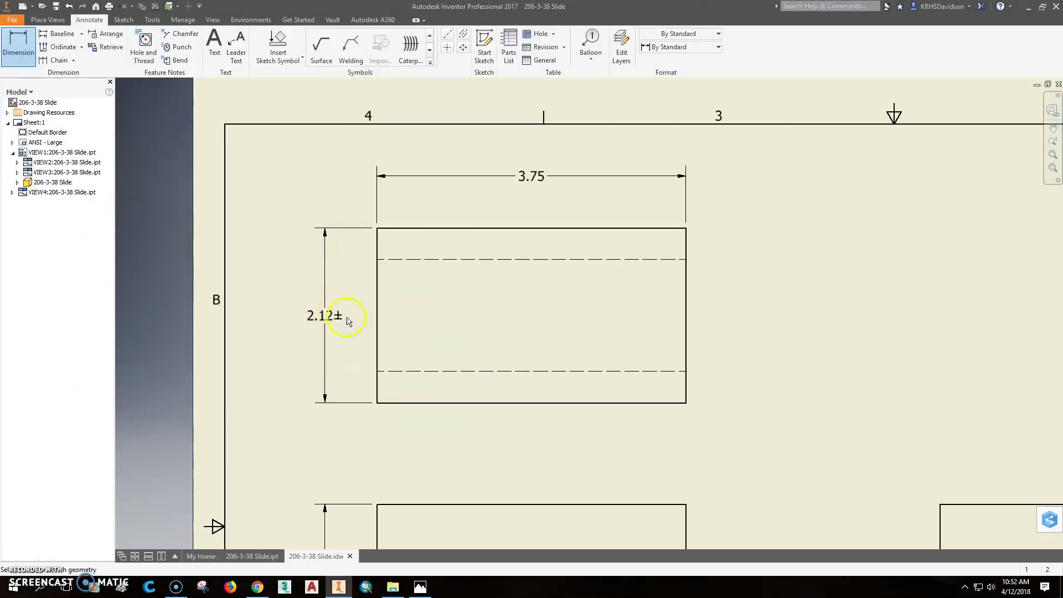
double_click(339, 317)
left_click(154, 281)
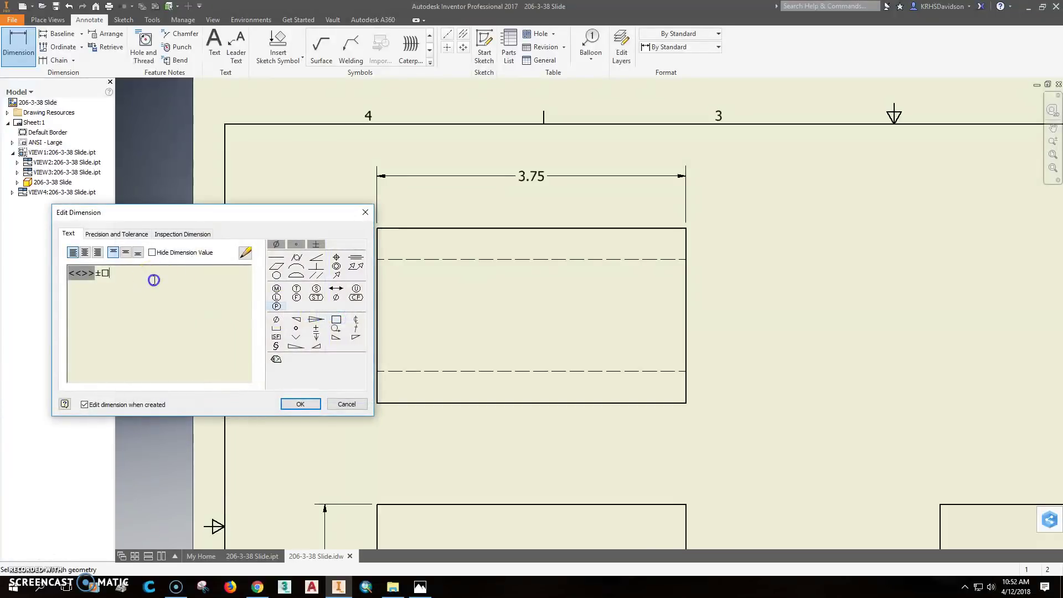
key("BackSpace")
key("BackSpace")
left_click(301, 404)
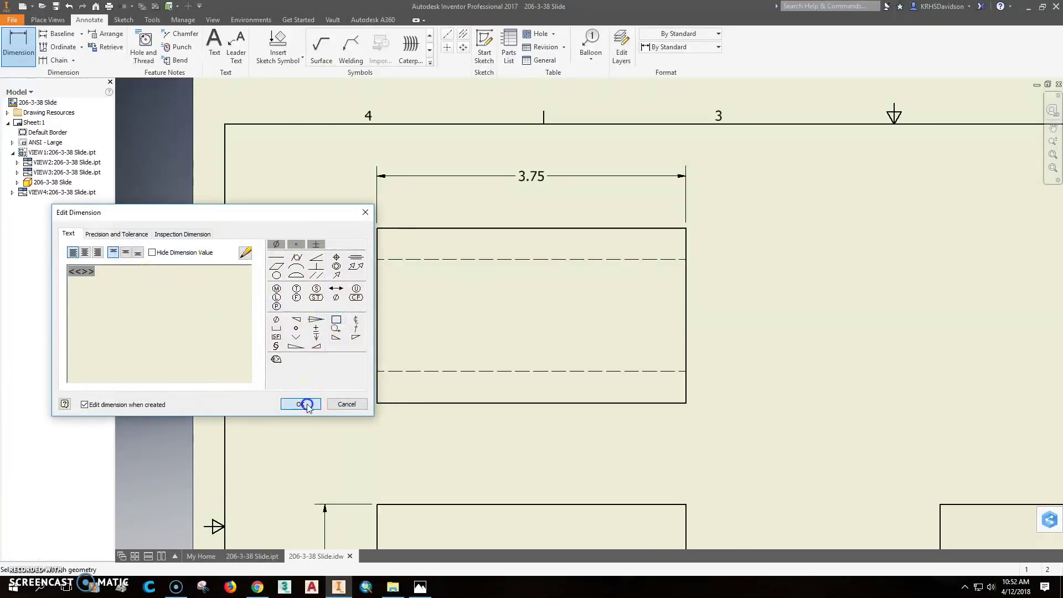
scroll(742, 407, "down", 3)
middle_click_drag(610, 355, 609, 346)
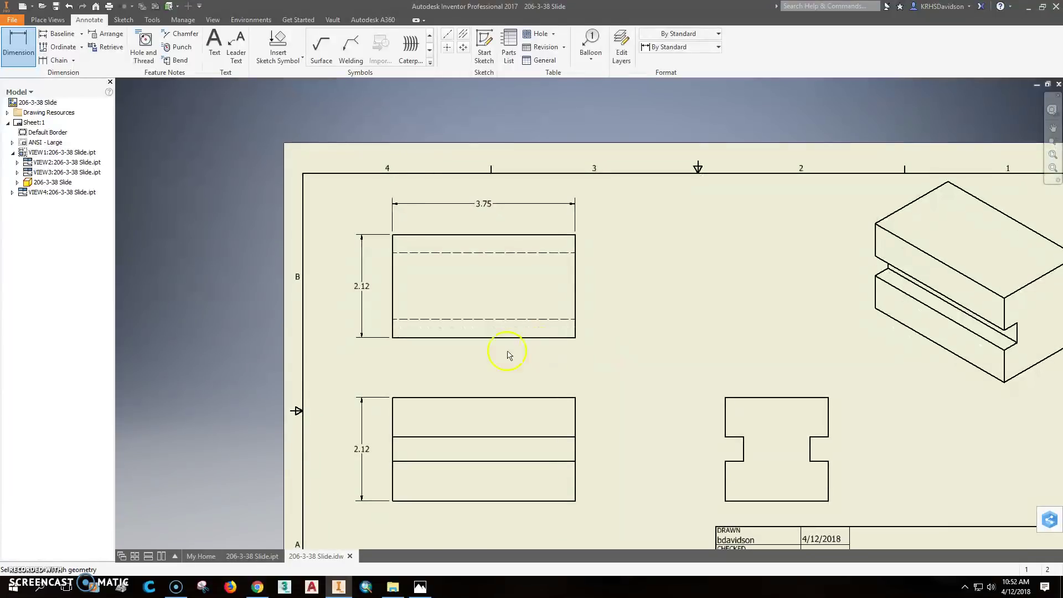
Step: Try adding circled U symbols after the value of the top view's depth dimension
double_click(363, 288)
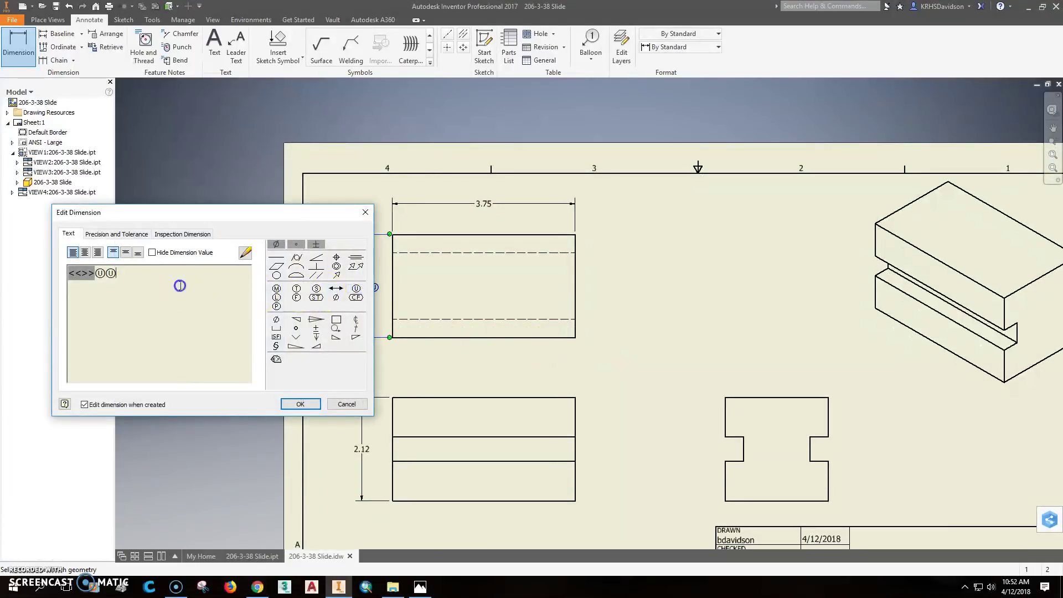
left_click(302, 404)
Step: Dimension the side view's left slot depth from the outer edge to the slot floor, placed above the view
middle_click_drag(577, 365, 527, 299)
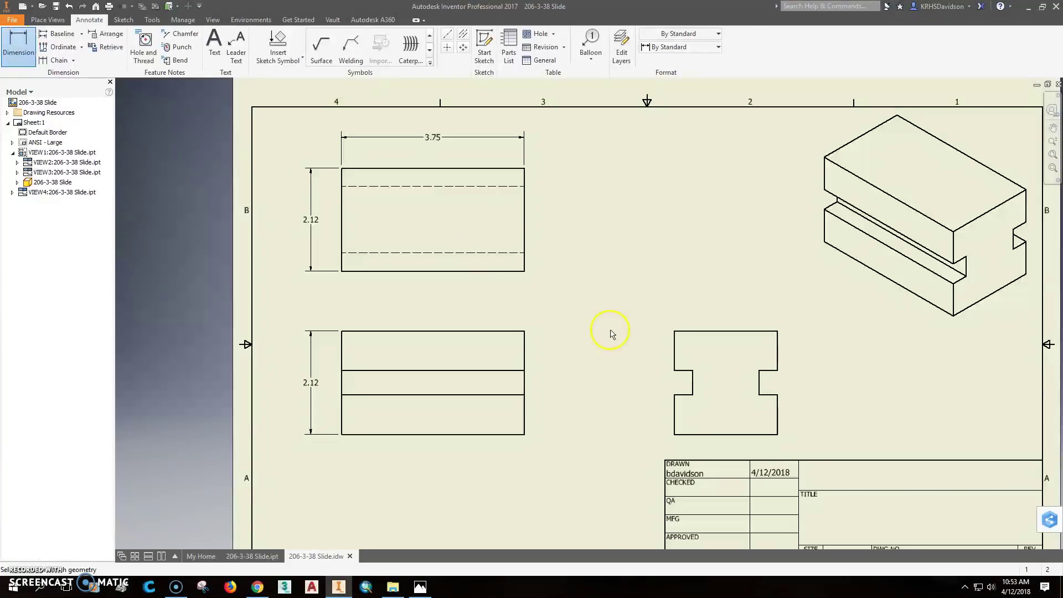
left_click(694, 372)
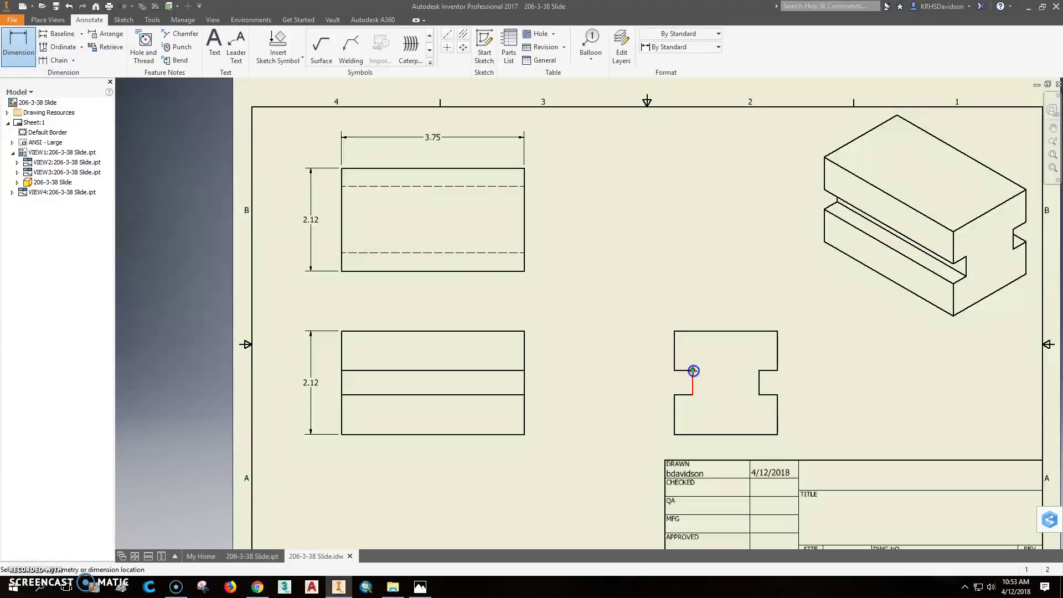
left_click(674, 333)
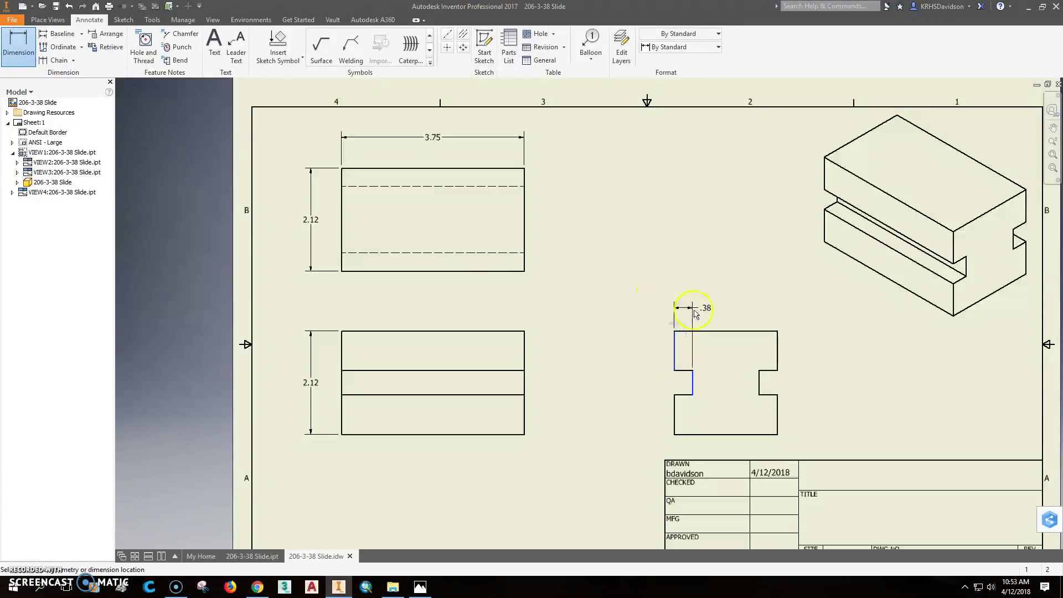
left_click(653, 306)
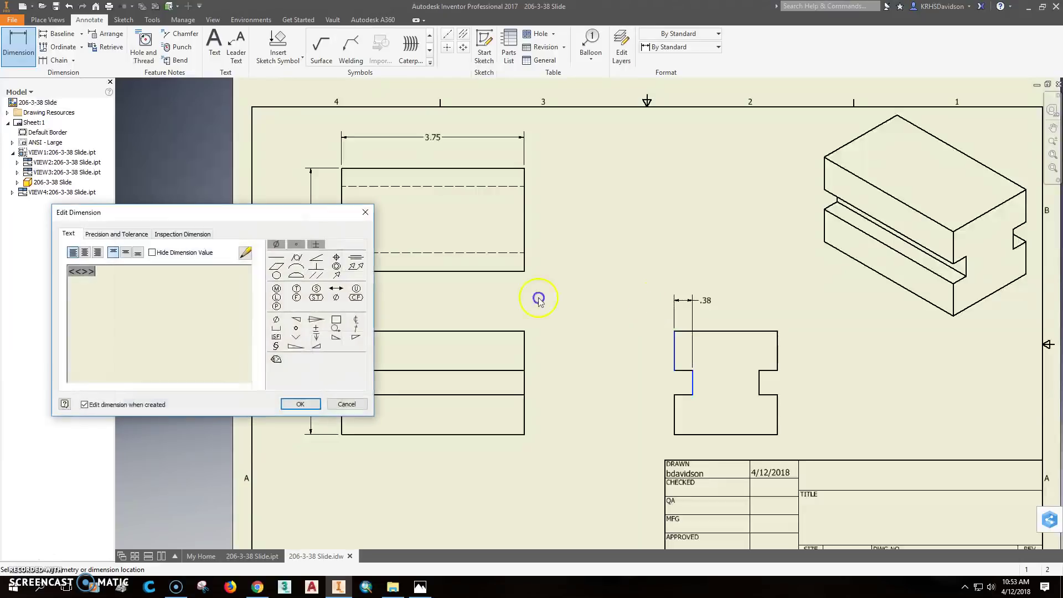
left_click(315, 405)
Step: Dimension the height from the side view's upper edge to the left slot's upper edge, placed outside its left edge
left_click(674, 333)
left_click(674, 371)
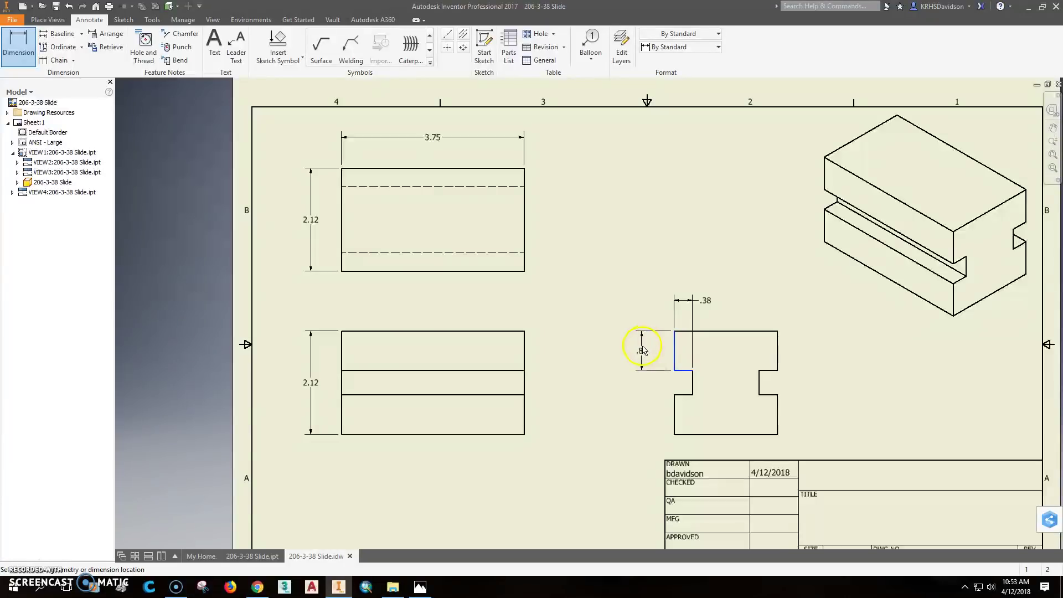
left_click(647, 354)
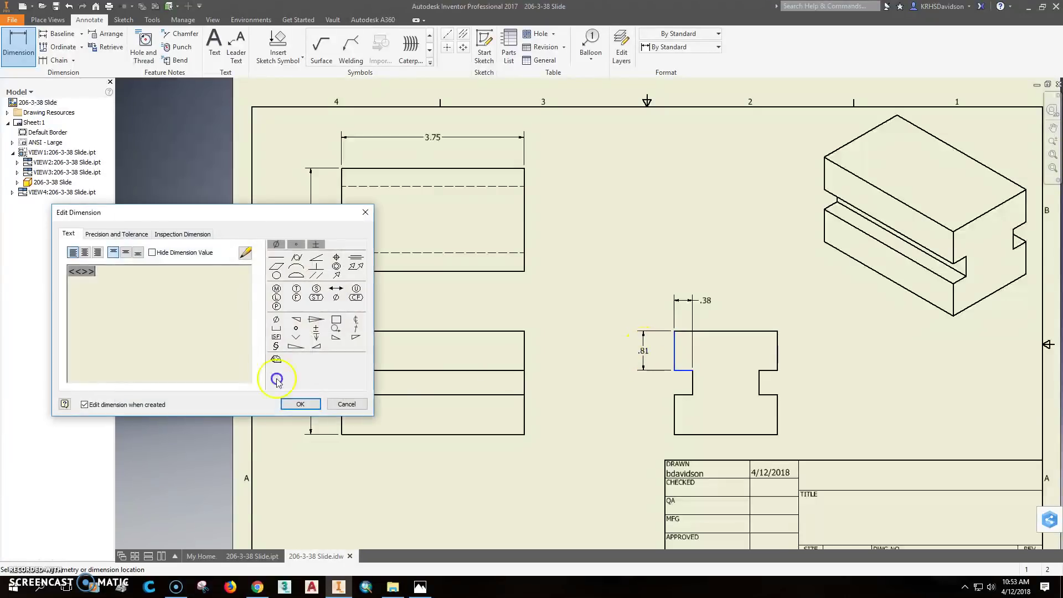
left_click(299, 401)
Step: Dimension the left slot's height in the side view, aligned directly below the upper edge-to-slot dimension
left_click(673, 370)
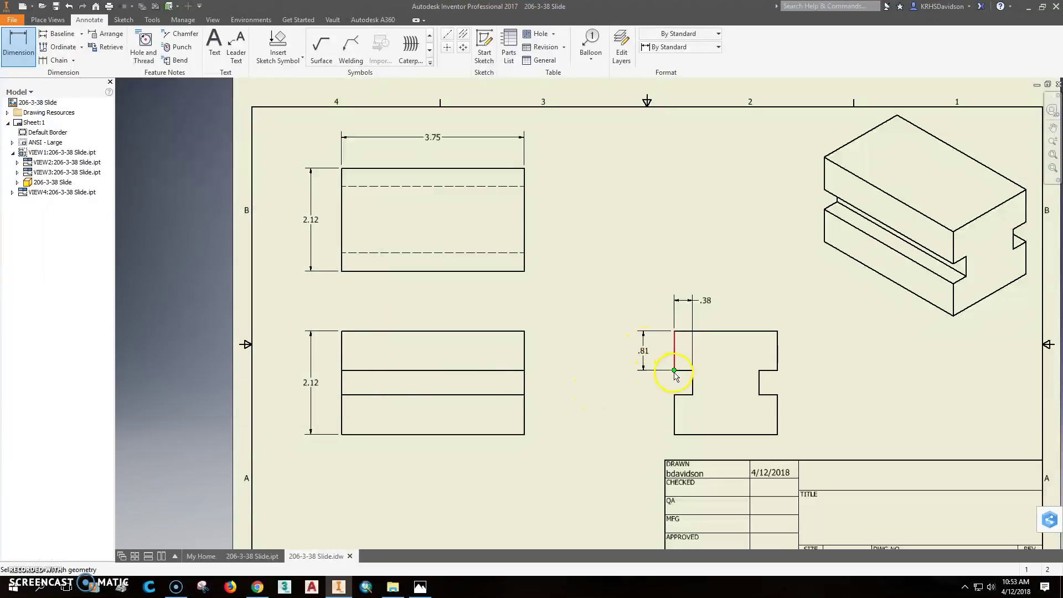
left_click(646, 386)
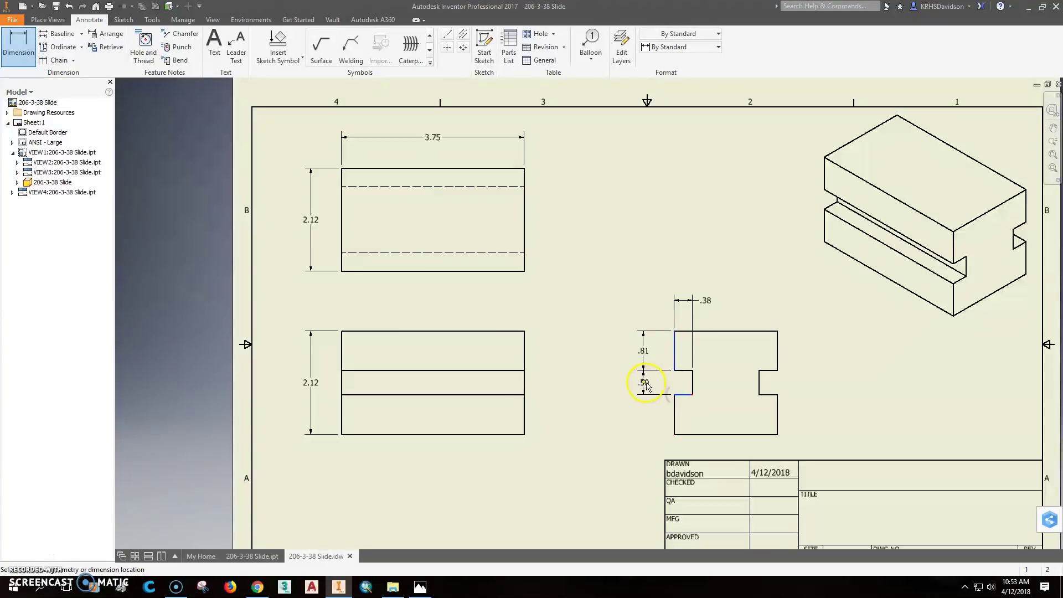
left_click(307, 407)
Step: Set the title to SLIDE and the company to KETTLE RUN ENGINEERING in the drawing's iProperties summary
middle_click_drag(723, 472, 639, 426)
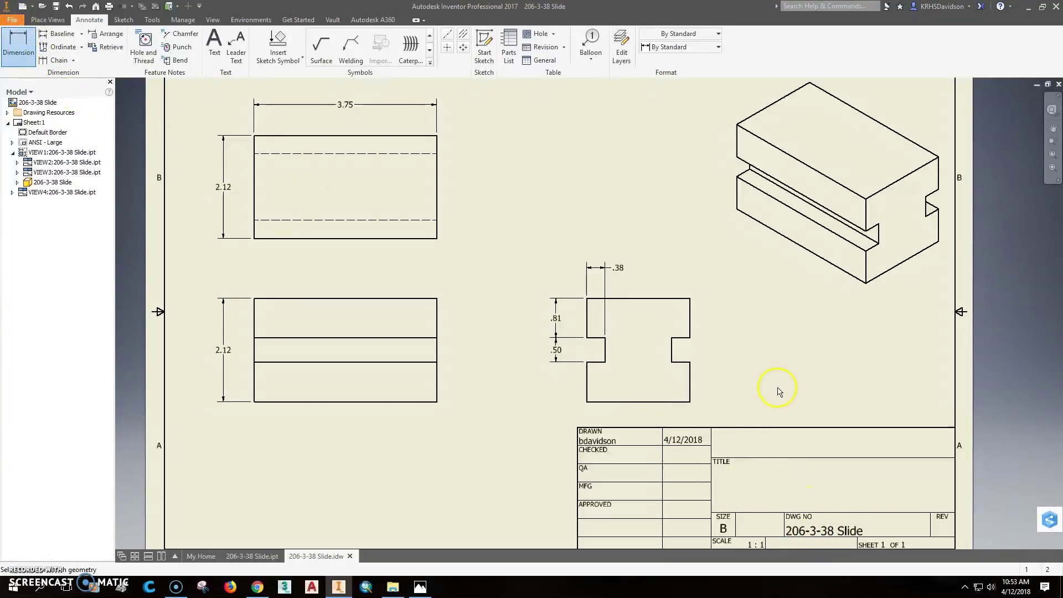
left_click(15, 21)
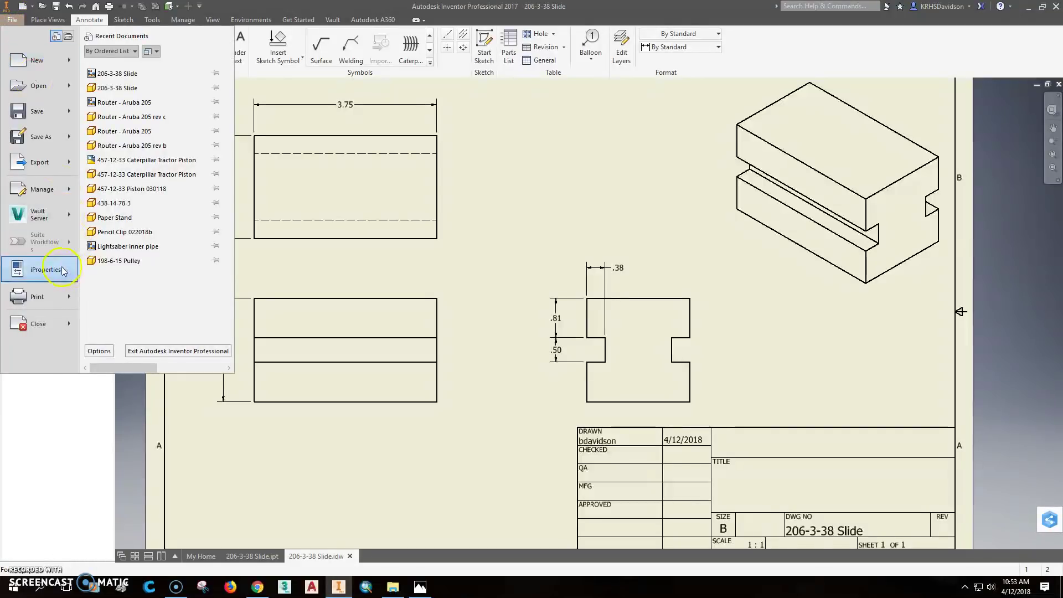
left_click(44, 270)
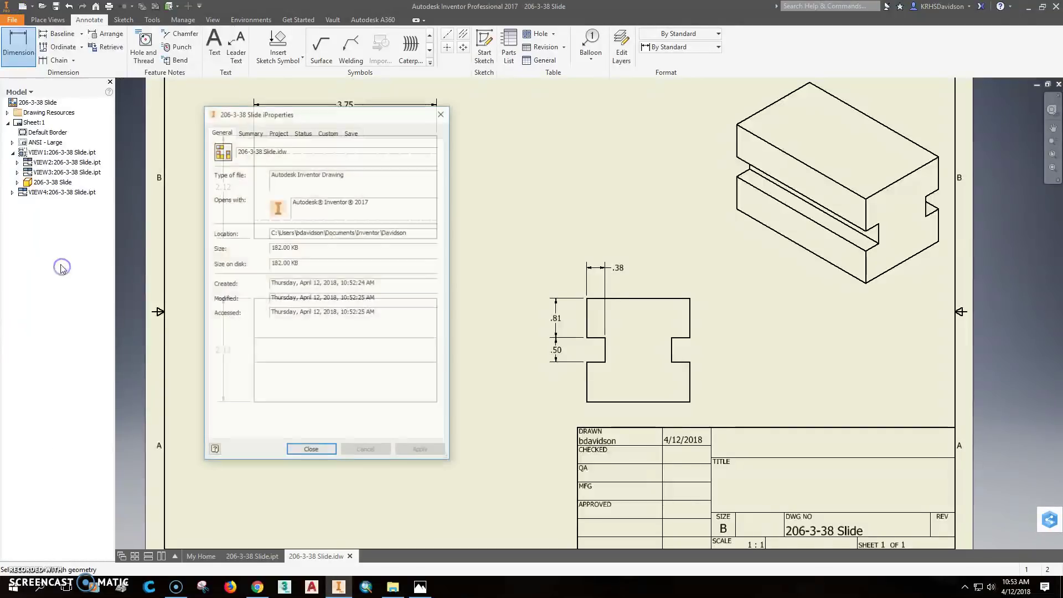
left_click(249, 131)
left_click(275, 147)
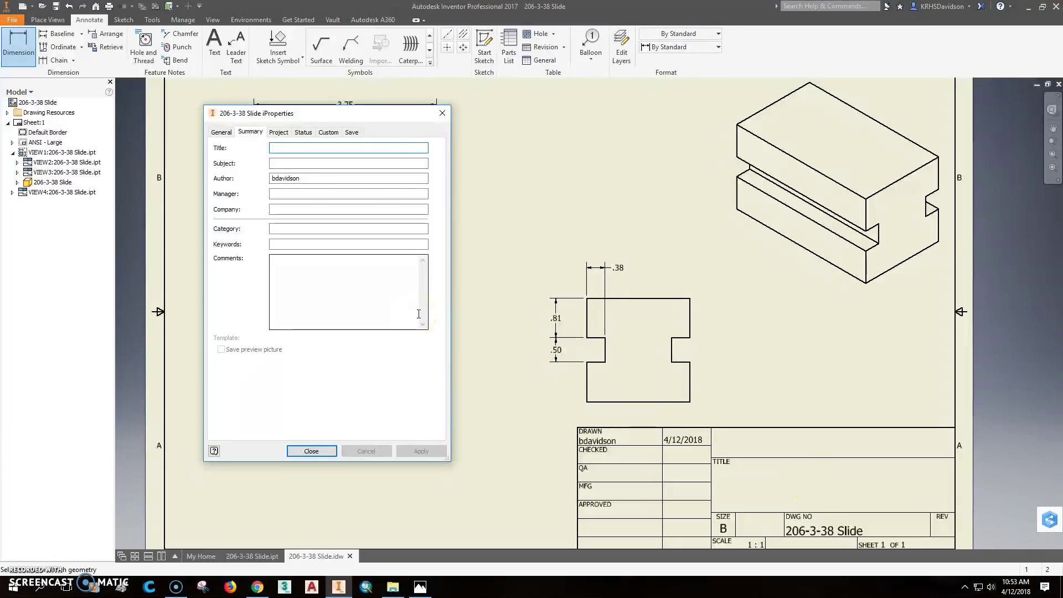
type("SLIDE")
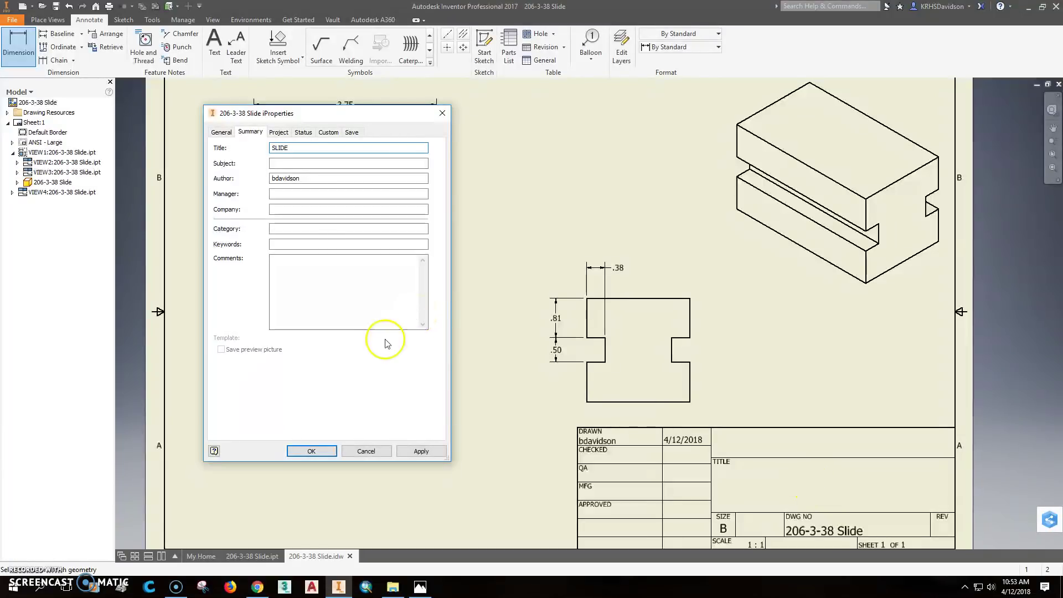
left_click(280, 208)
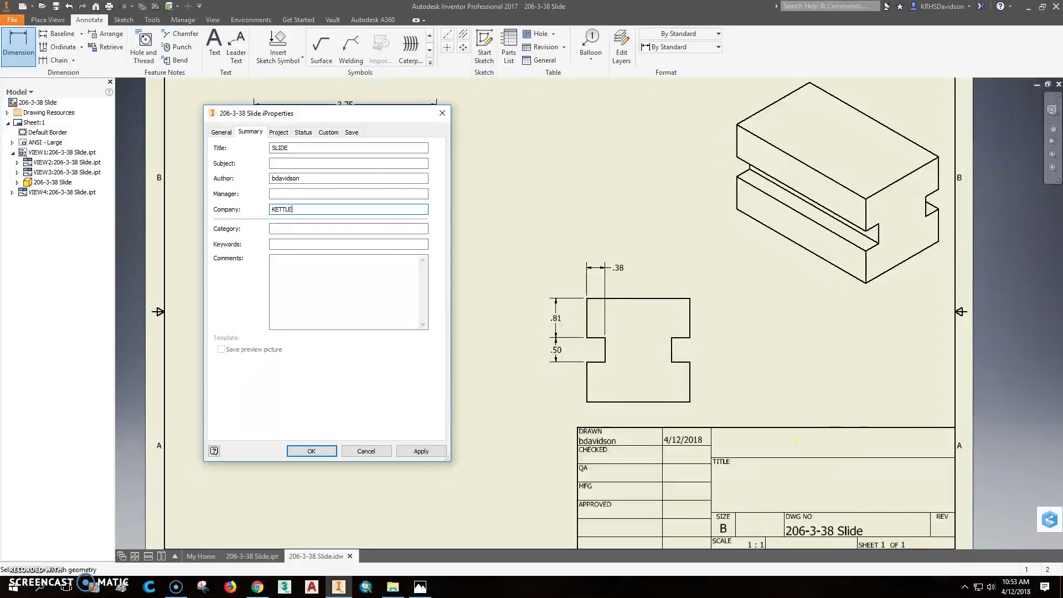
type("KETTLE RUN ENGINEERING")
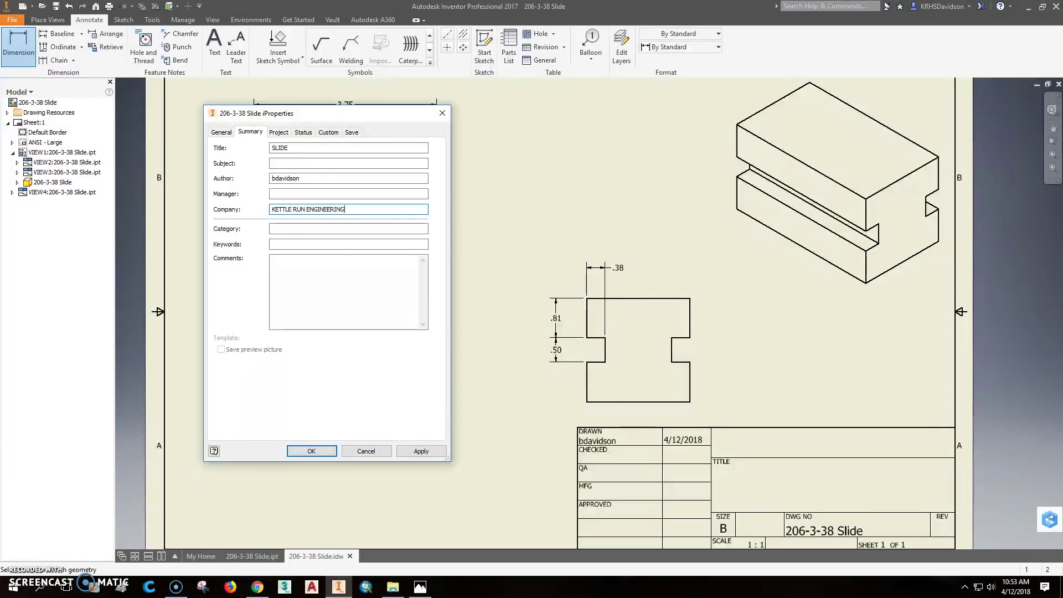
Step: Set the drawing's part number to 206-3-38 and its description to SLIDE in the project properties, and apply the changes
left_click(279, 133)
left_click(341, 178)
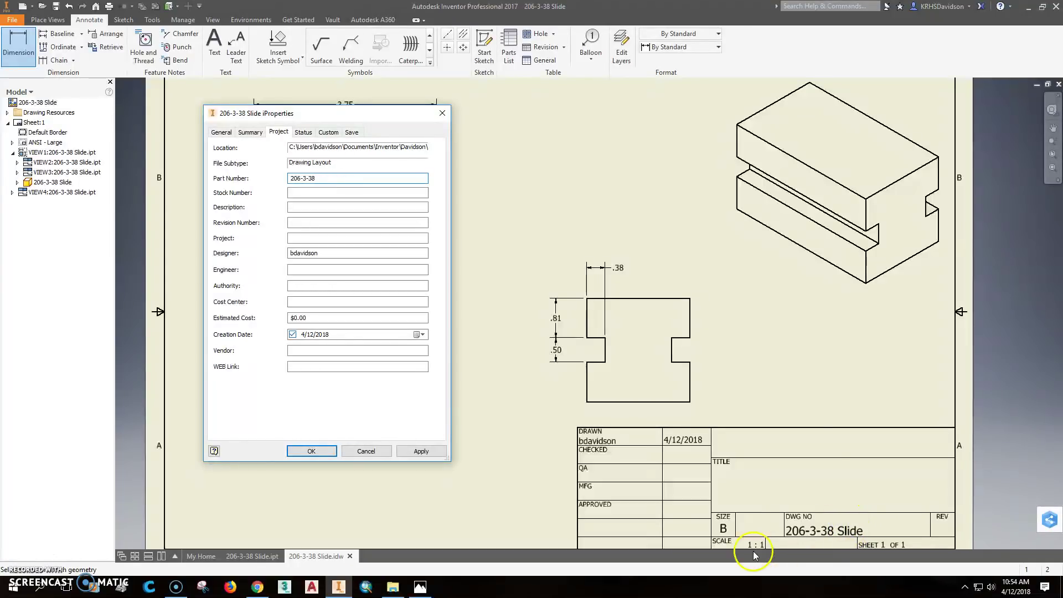
left_click(303, 207)
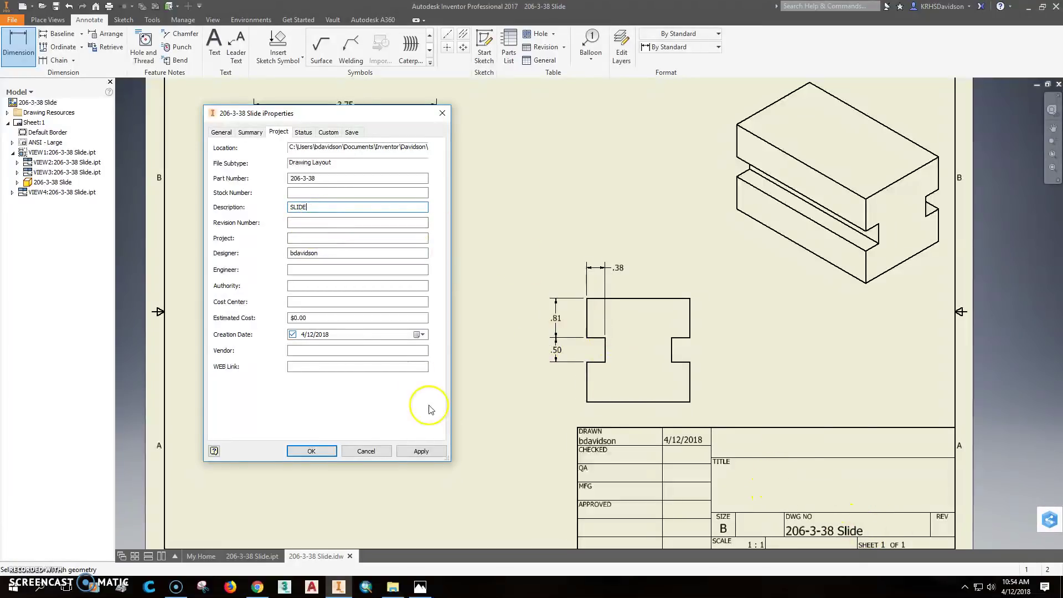
left_click(425, 452)
left_click(313, 450)
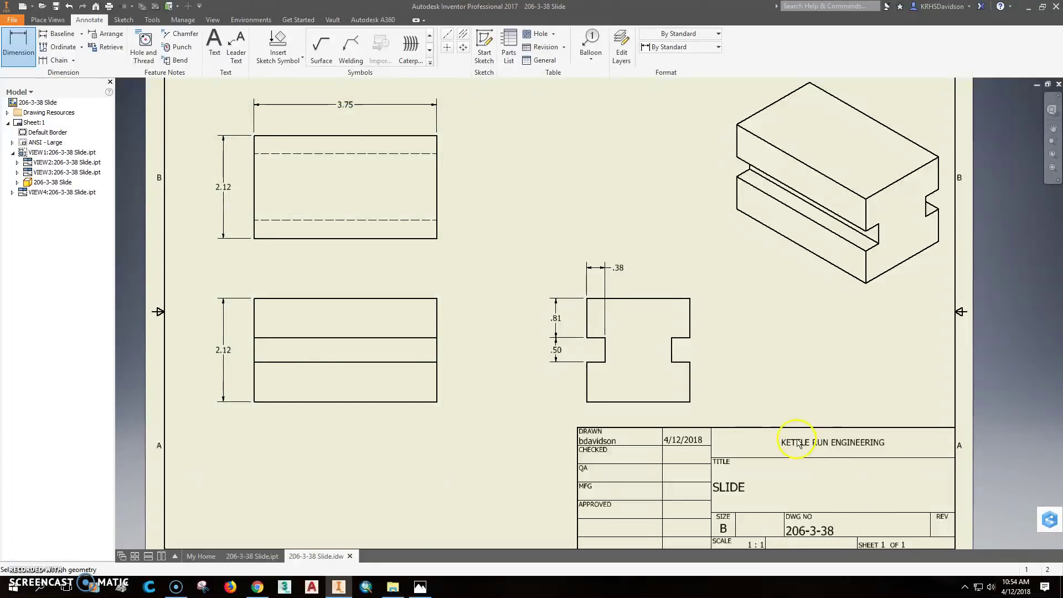
Step: Fit the whole sheet in view and save the completed drawing
scroll(857, 363, "down", 5)
scroll(856, 363, "up", 4)
middle_click_drag(849, 363, 848, 363)
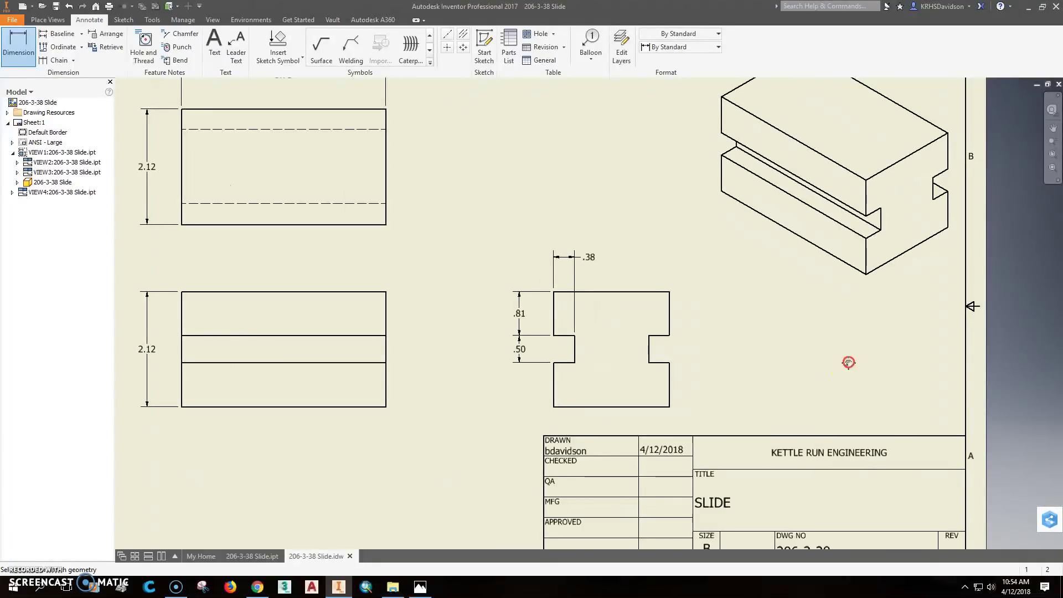
middle_click(804, 369)
middle_click(804, 370)
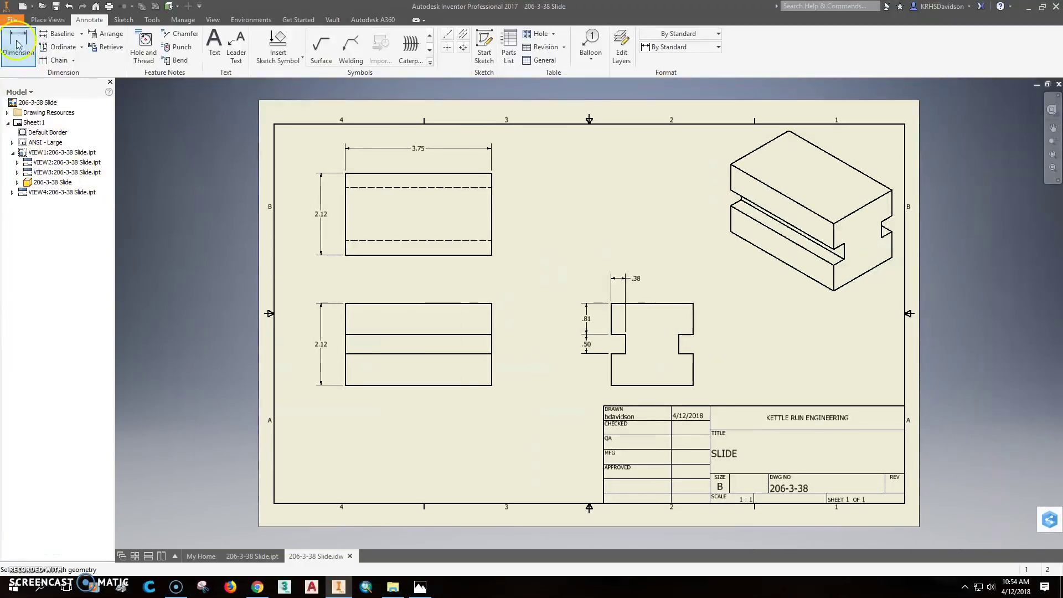
left_click(13, 20)
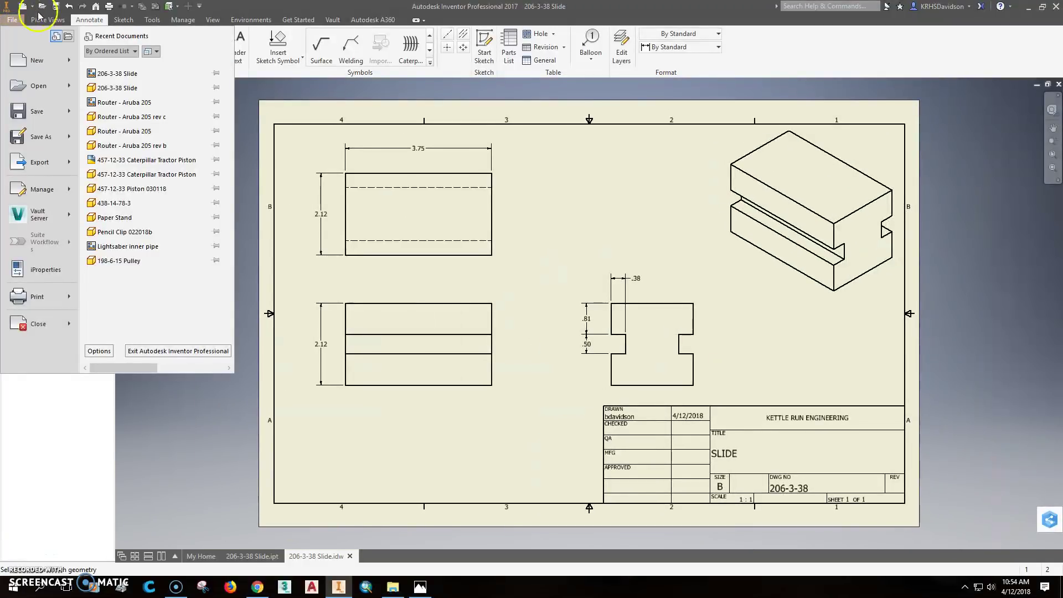
left_click(56, 8)
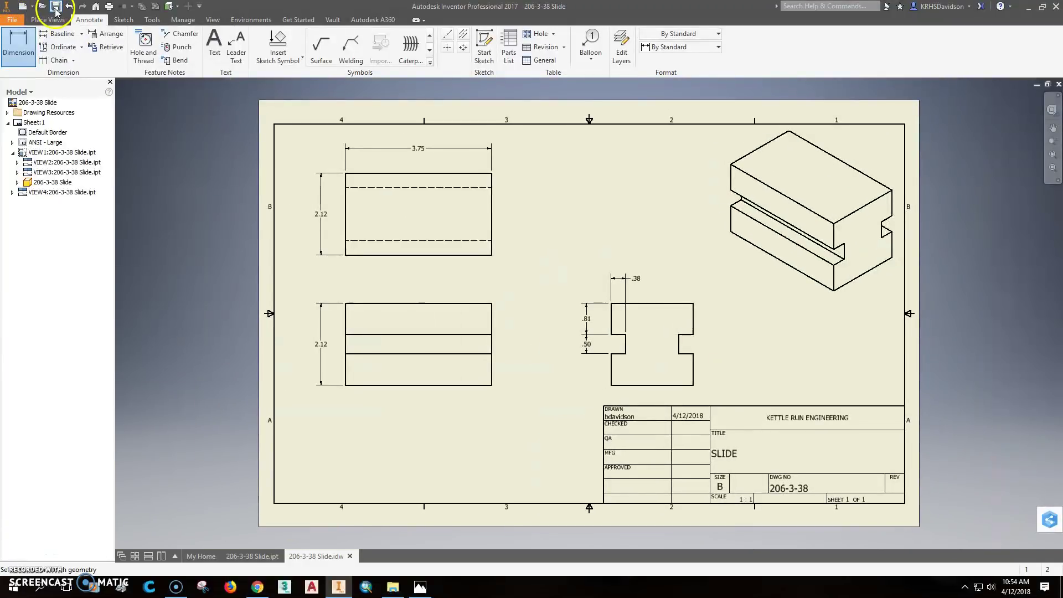
Step: Export the drawing as a PDF named 206-3-38 Slide in the Davidson folder
left_click(11, 22)
left_click(39, 164)
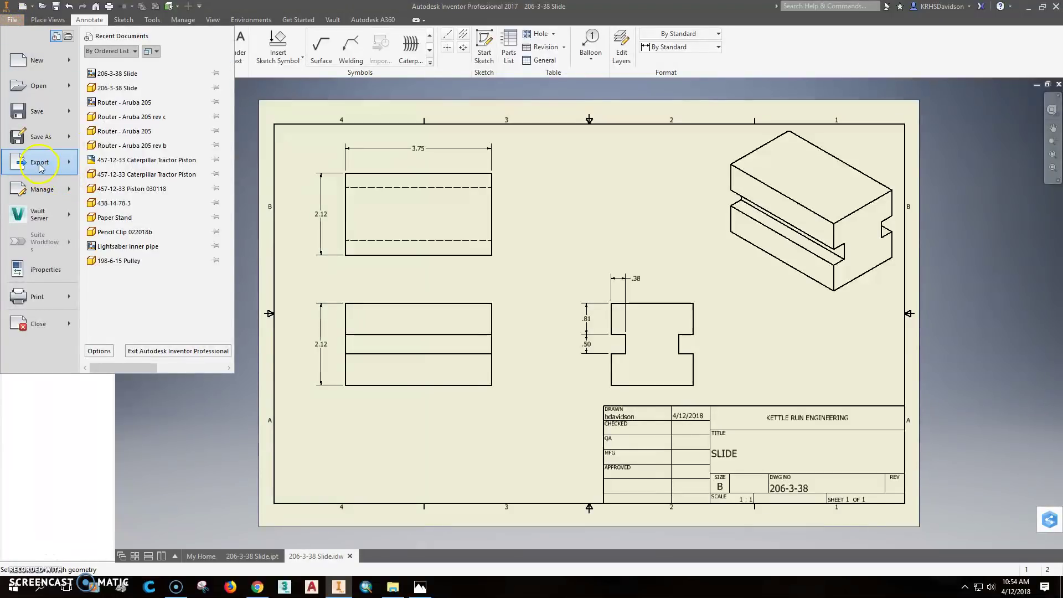
left_click(183, 135)
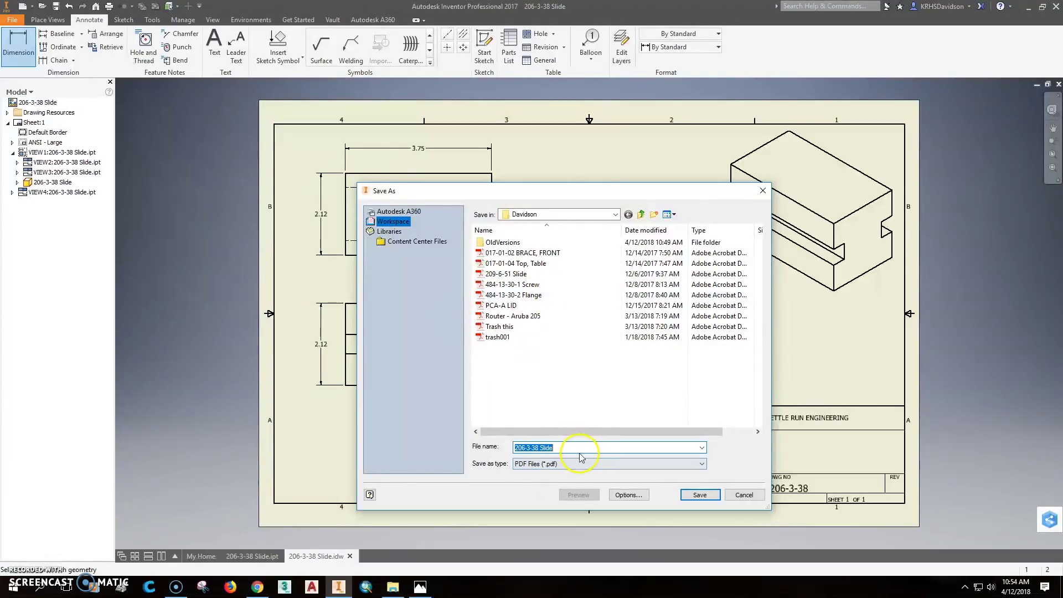
left_click(702, 496)
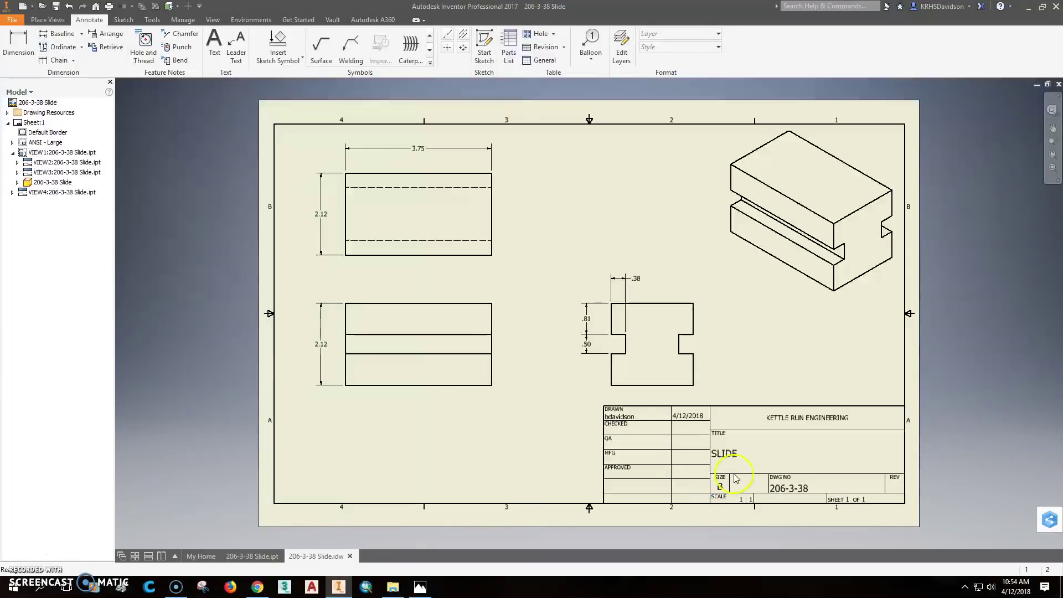
left_click(677, 327)
left_click(497, 8)
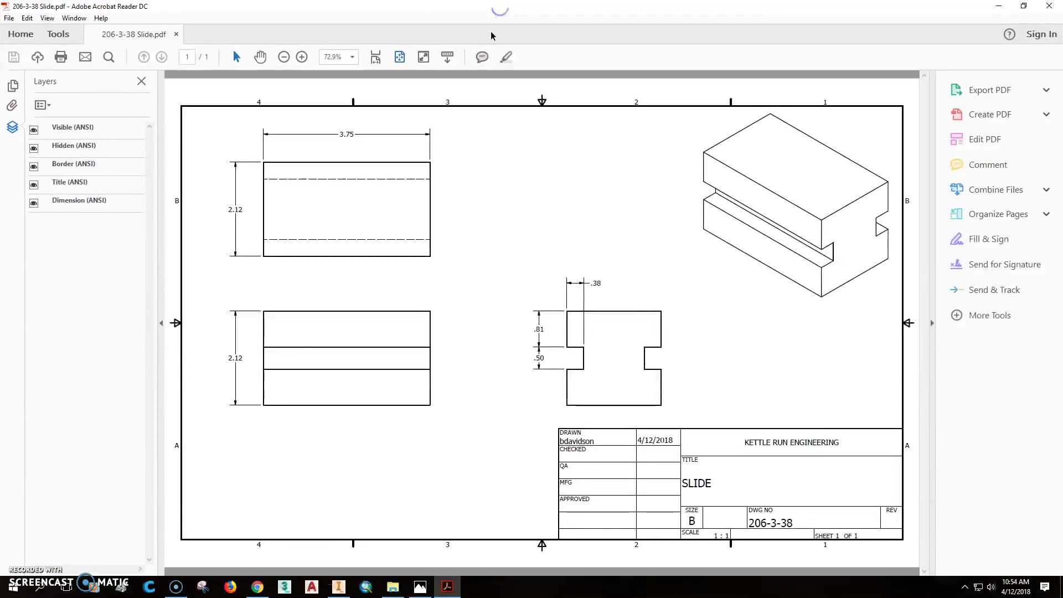